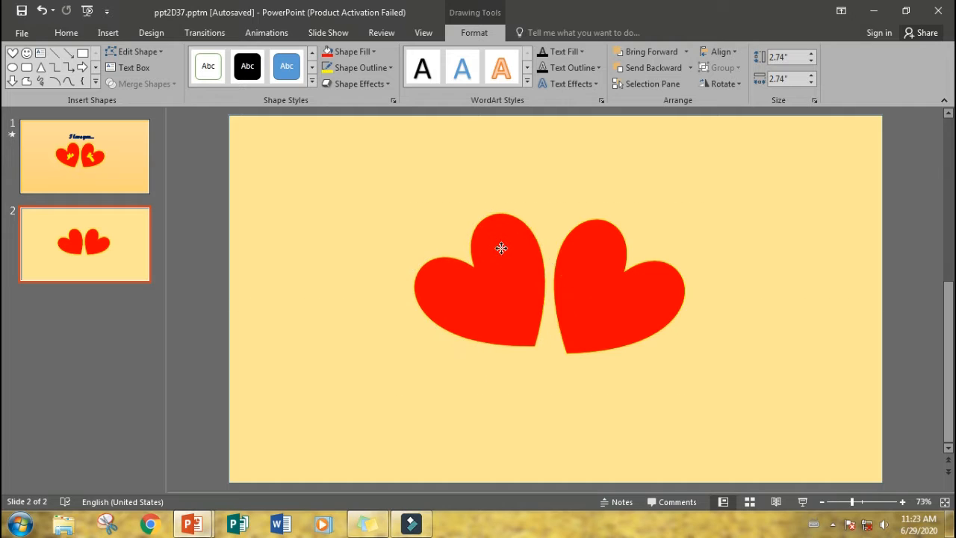
# - Show the Animation Pane and add a Color Pulse emphasis animation to both hearts on slide 2
pyautogui.click(575, 259)
pyautogui.click(688, 235)
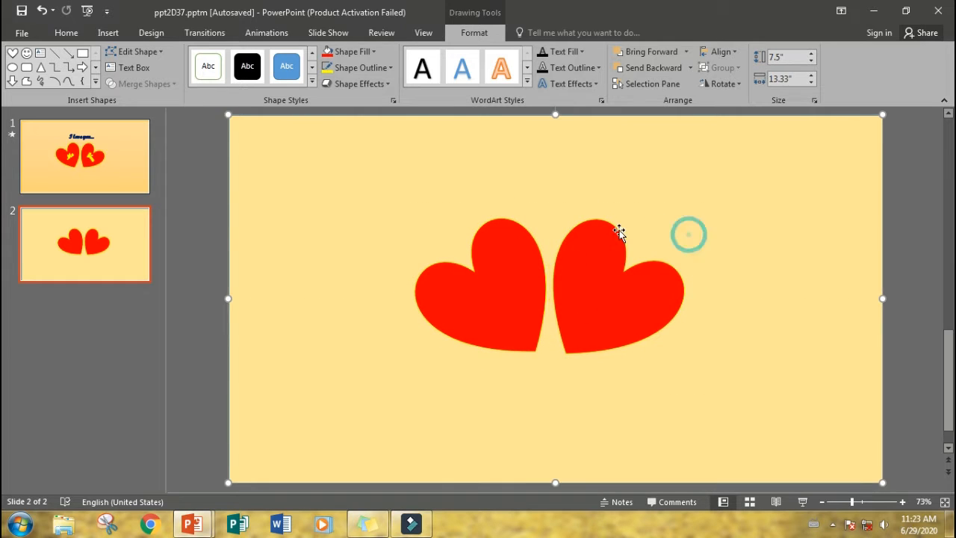
pyautogui.click(507, 268)
pyautogui.keyDown('shift'); pyautogui.click(602, 244); pyautogui.keyUp('shift')
pyautogui.click(266, 32)
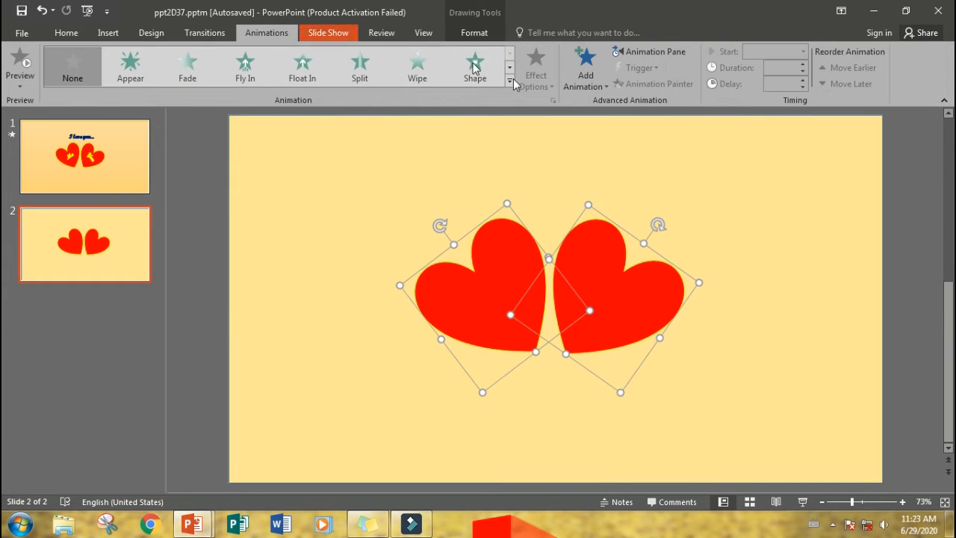
pyautogui.click(617, 54)
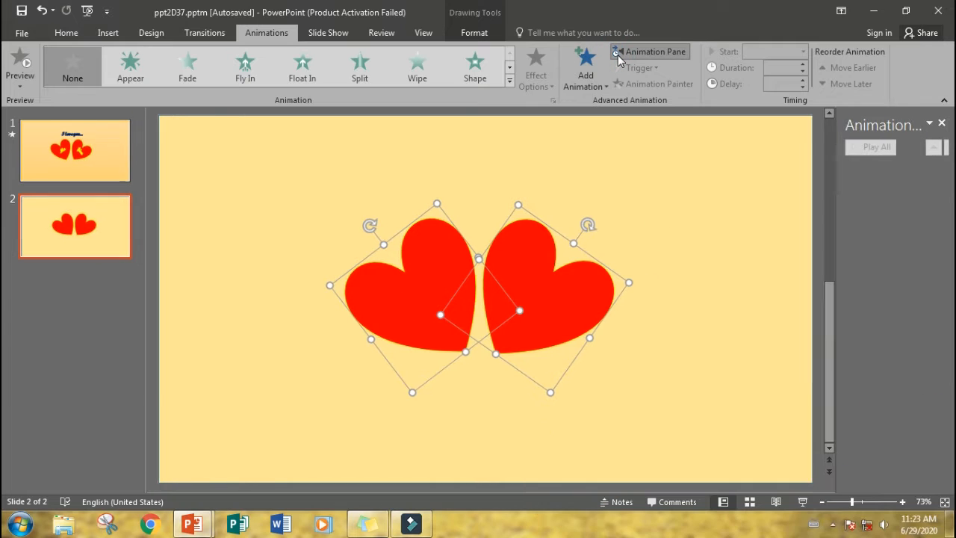
pyautogui.click(594, 78)
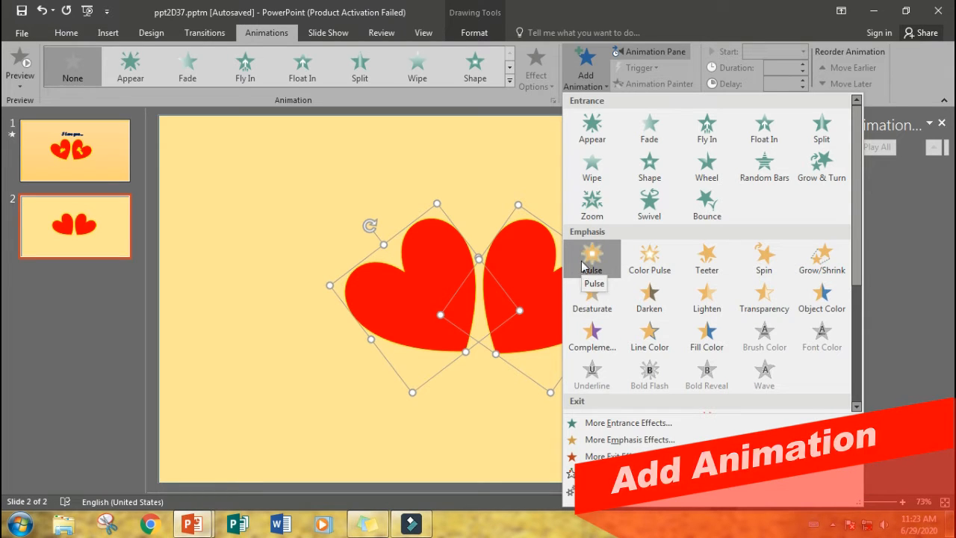
pyautogui.click(649, 260)
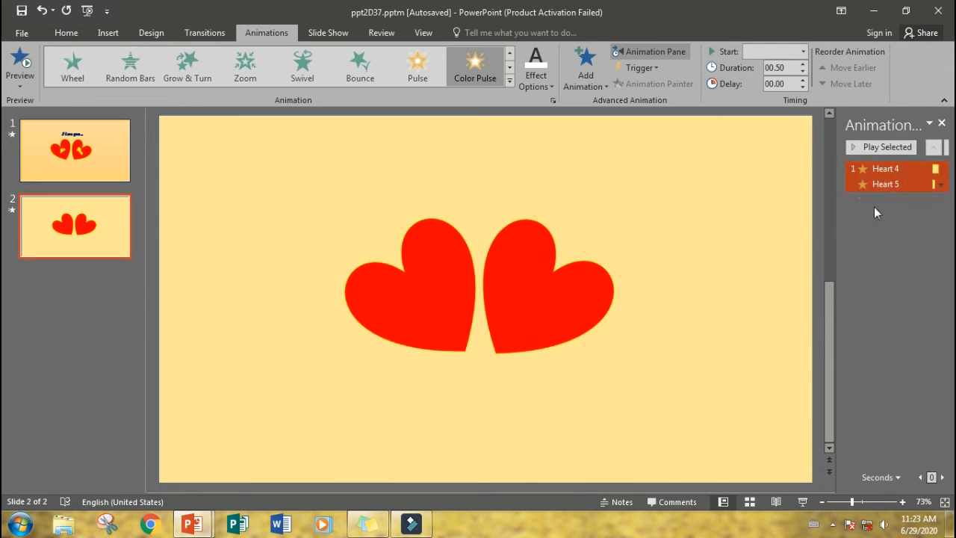
# - Add two more emphasis animations to both hearts: Teeter and Contrasting Color
pyautogui.click(584, 82)
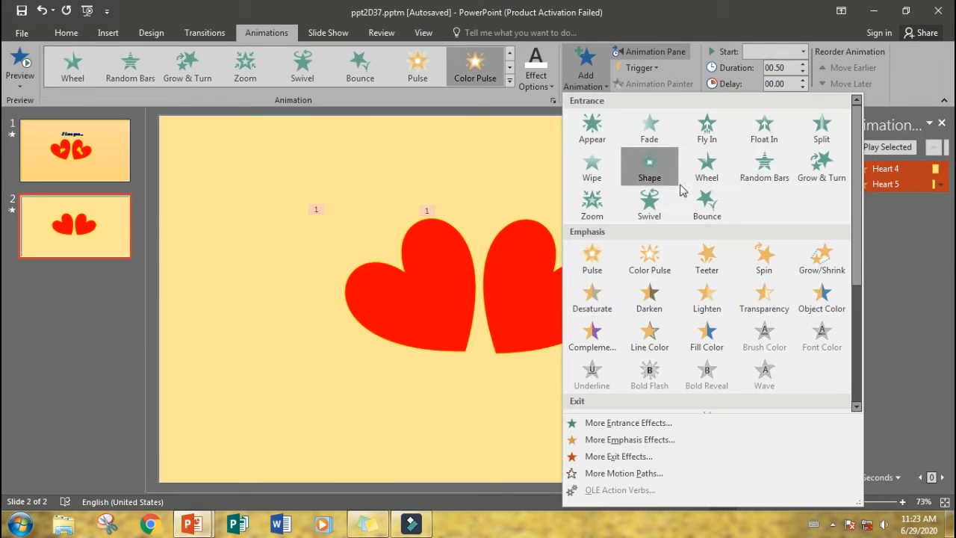
pyautogui.click(706, 263)
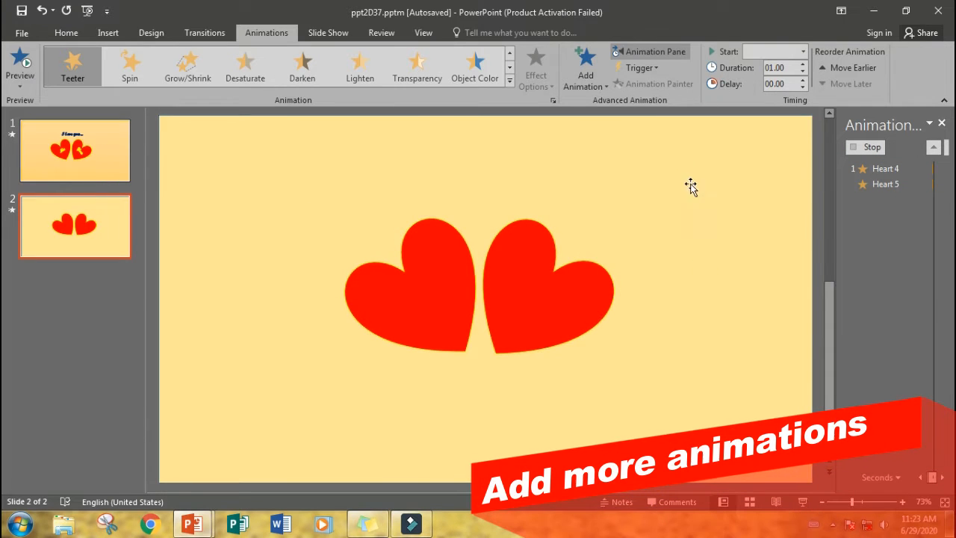
pyautogui.click(577, 80)
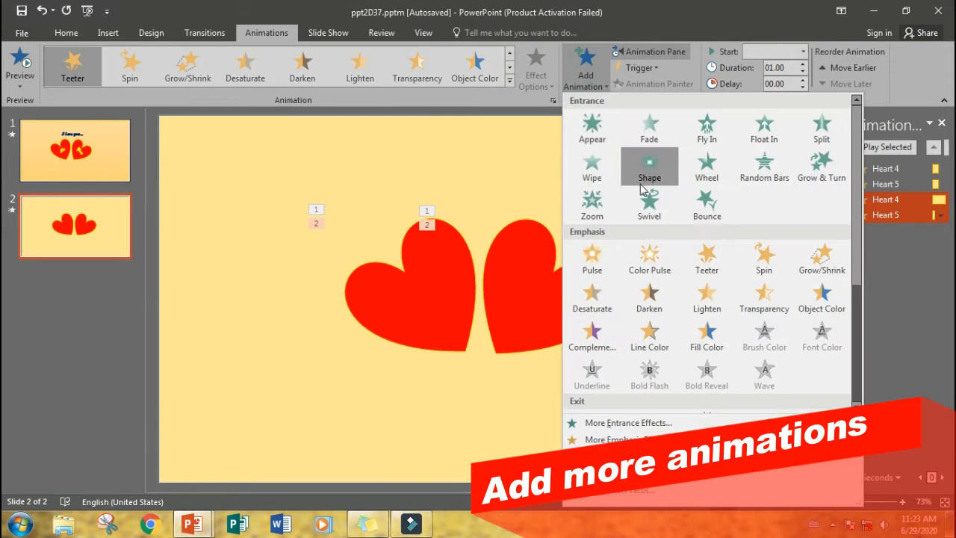
pyautogui.click(629, 437)
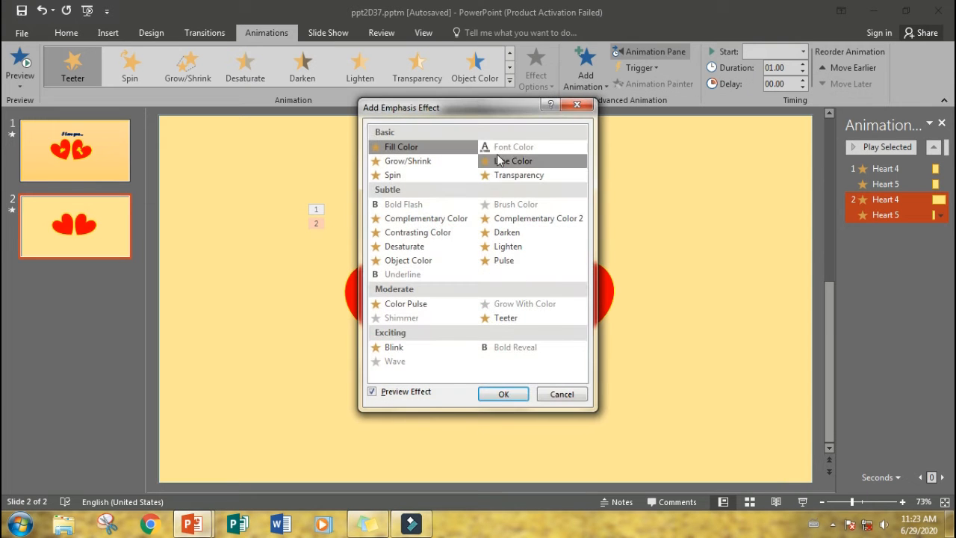
pyautogui.moveTo(507, 113); pyautogui.dragTo(756, 125)
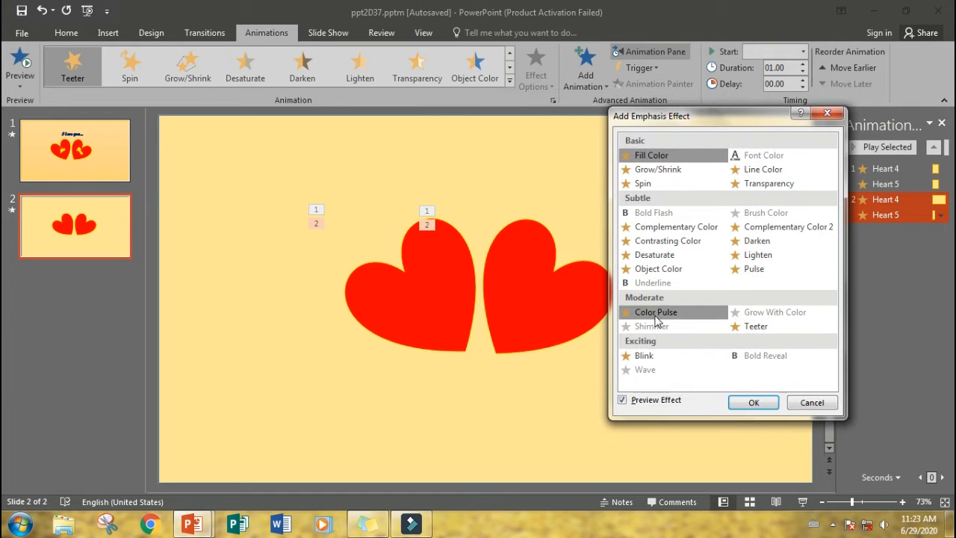
pyautogui.click(668, 255)
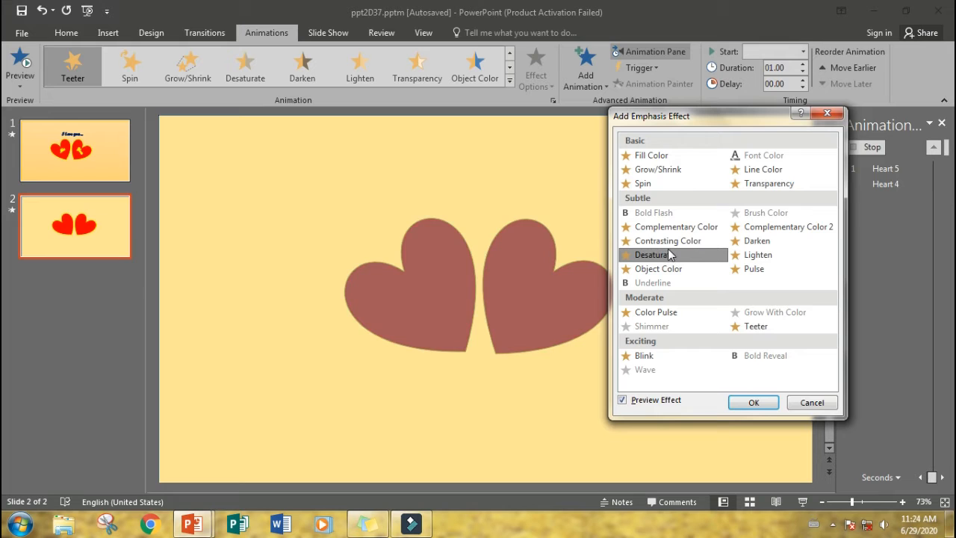
pyautogui.click(660, 240)
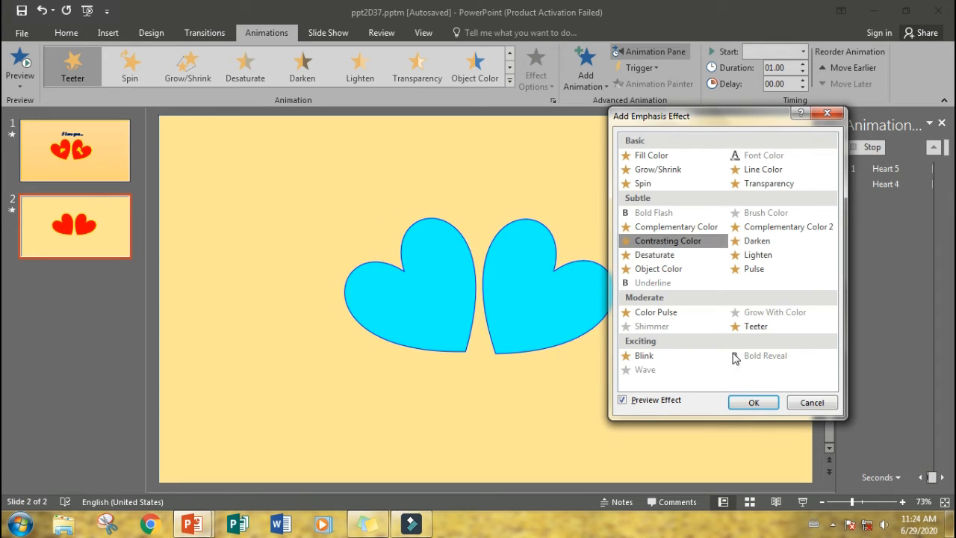
pyautogui.click(757, 403)
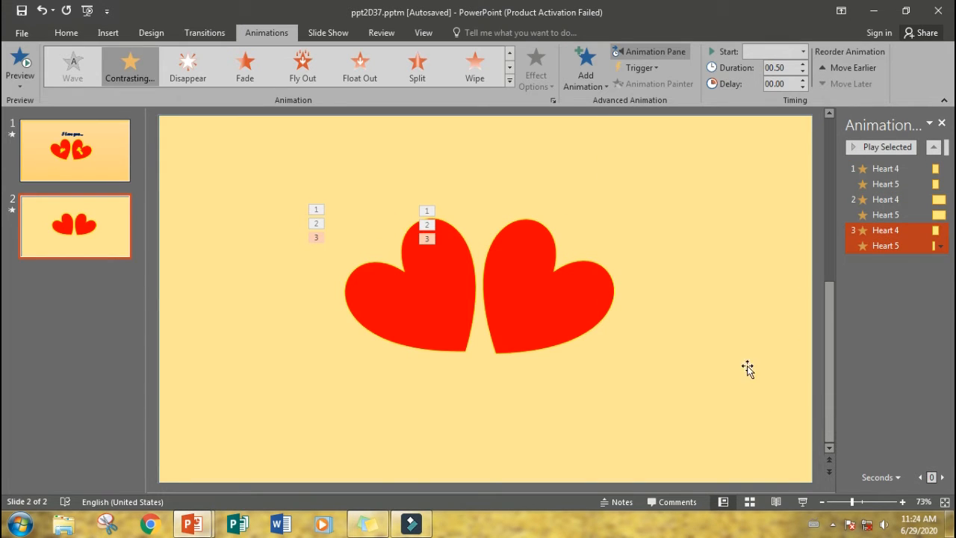
# - Insert a text box above the hearts containing "I love you..."
pyautogui.click(713, 213)
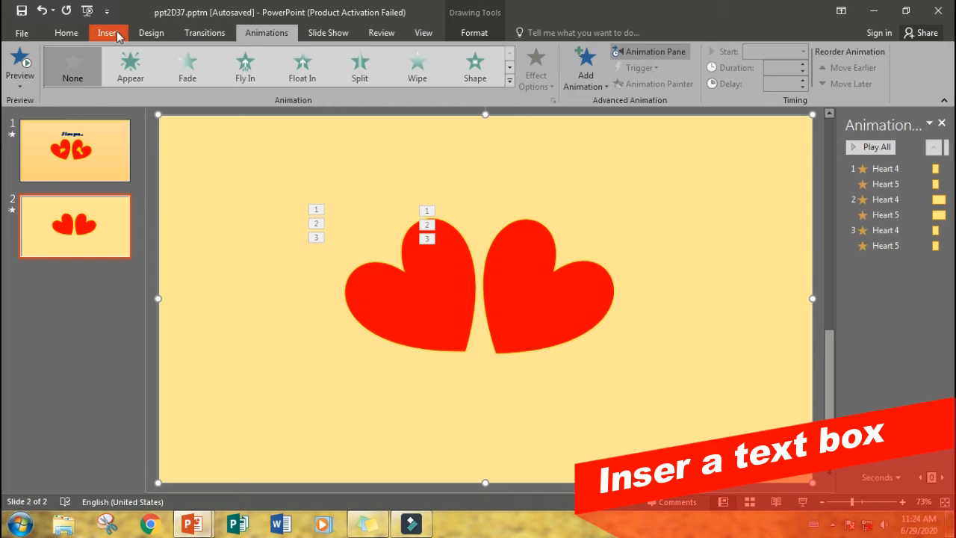
pyautogui.click(118, 37)
pyautogui.click(544, 80)
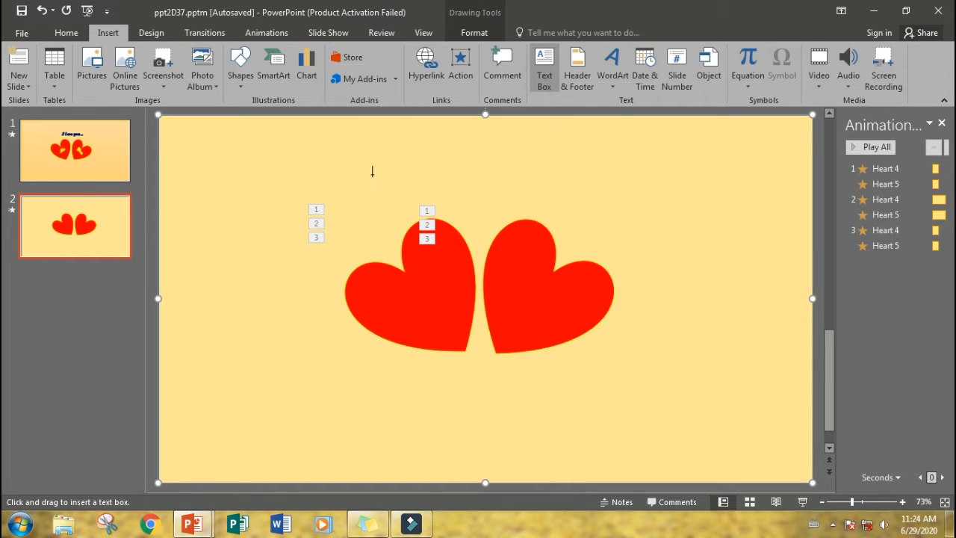
pyautogui.moveTo(372, 174); pyautogui.dragTo(512, 192)
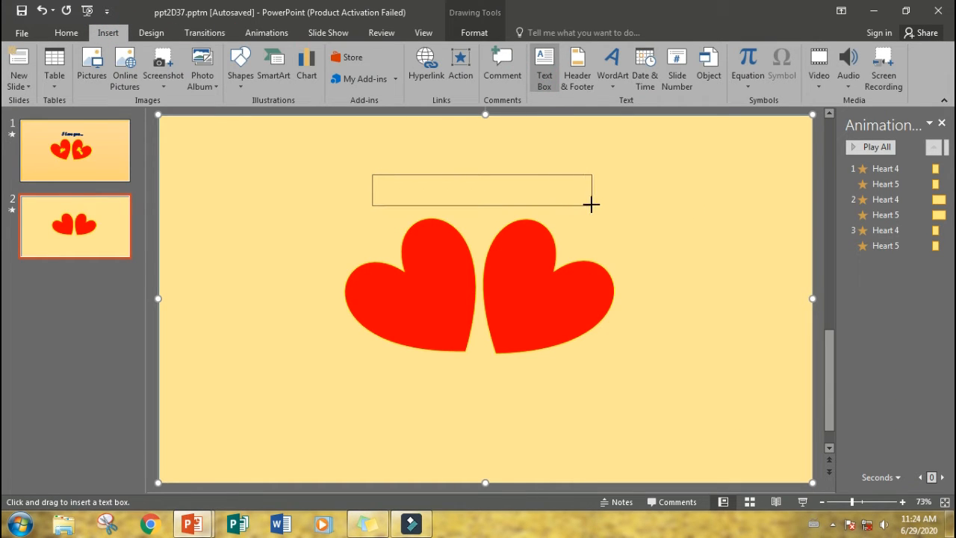
pyautogui.moveTo(590, 204); pyautogui.dragTo(592, 206)
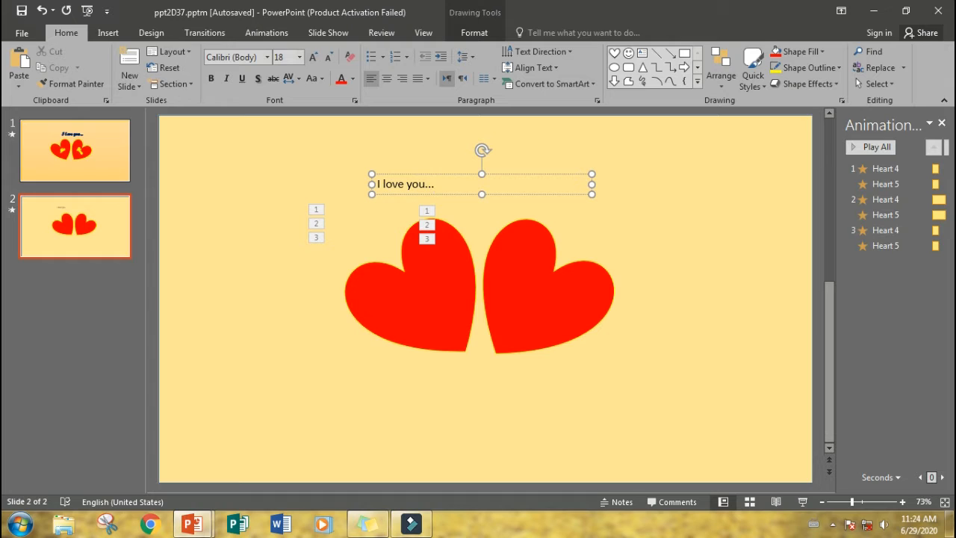
# - Centre the "I love you..." text in its box and set its font size to 40
pyautogui.click(387, 79)
pyautogui.click(326, 58)
pyautogui.click(326, 58)
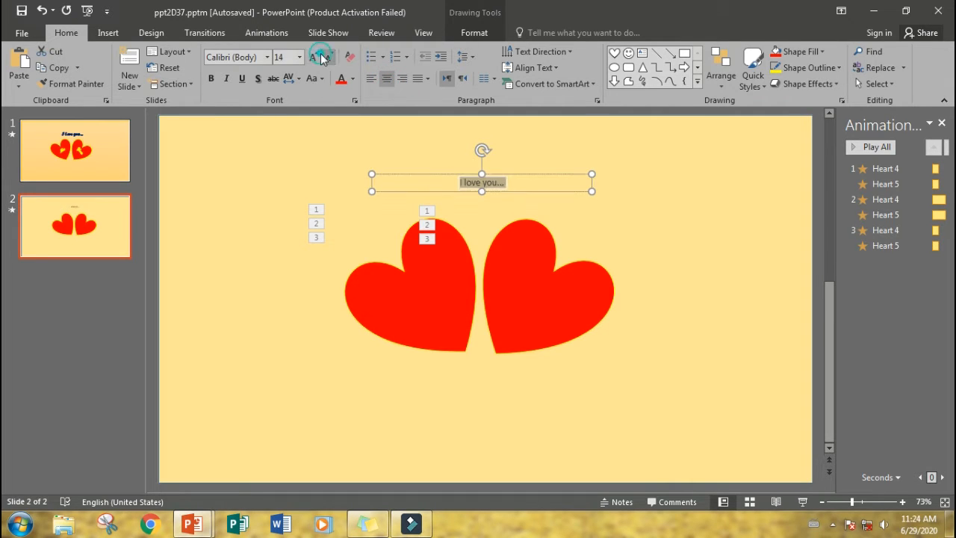
pyautogui.click(326, 58)
pyautogui.click(313, 58)
pyautogui.click(313, 58)
pyautogui.click(313, 58)
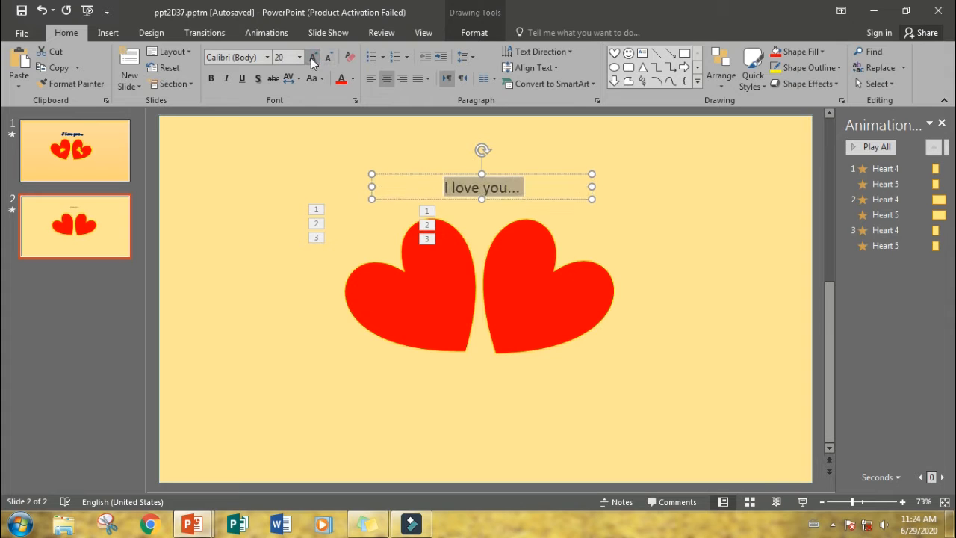
pyautogui.click(313, 59)
pyautogui.click(313, 58)
pyautogui.click(313, 59)
pyautogui.click(313, 58)
pyautogui.press('Escape')
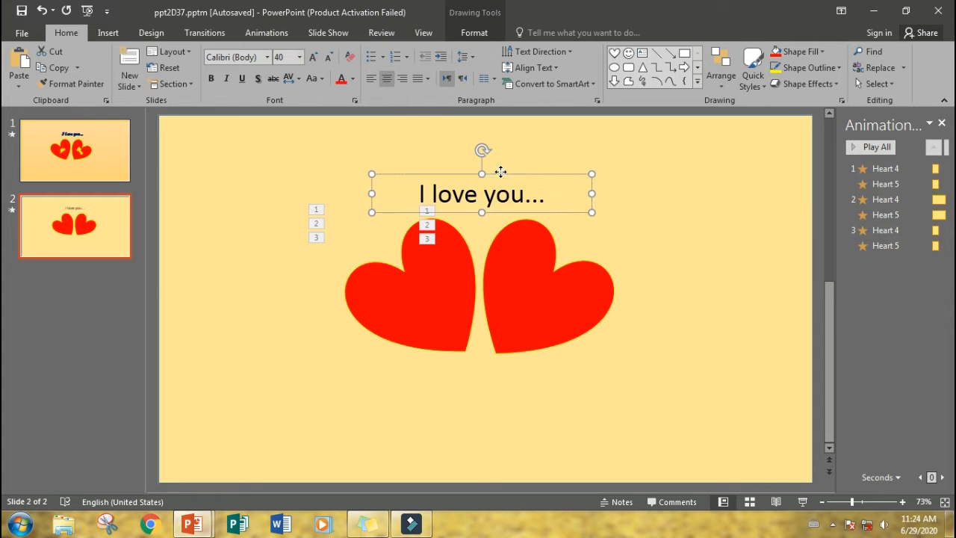
pyautogui.press('Escape')
# - Shift the "I love you..." box slightly up and change its font to Script MT Bold
pyautogui.click(500, 173)
pyautogui.moveTo(500, 176); pyautogui.dragTo(507, 174)
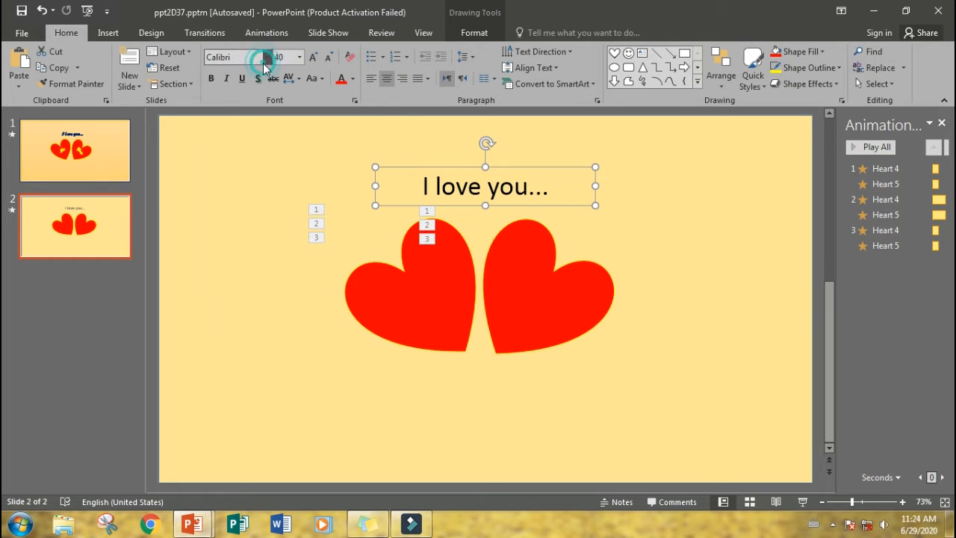
pyautogui.click(264, 60)
pyautogui.scroll(-1, 316, 256)
pyautogui.scroll(4, 316, 241)
pyautogui.scroll(-20, 311, 193)
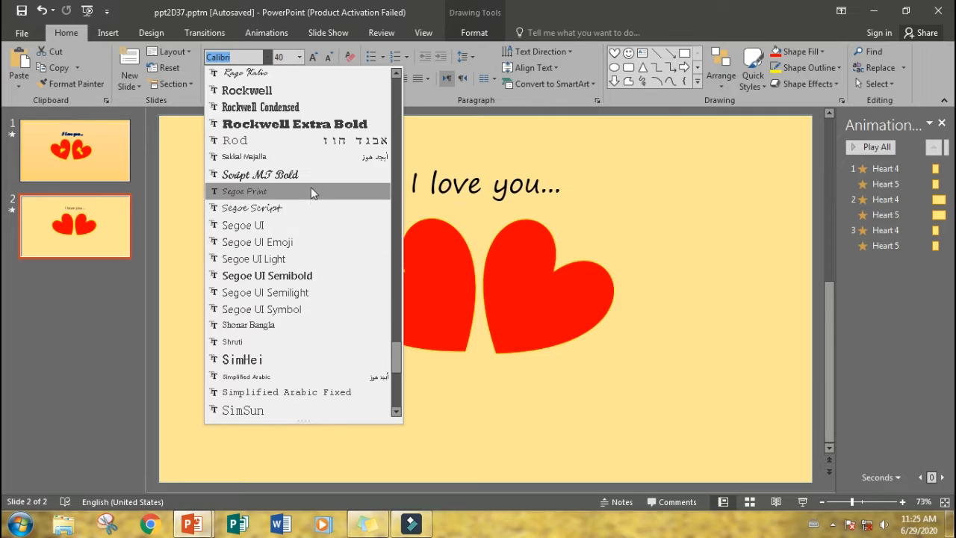
pyautogui.click(319, 172)
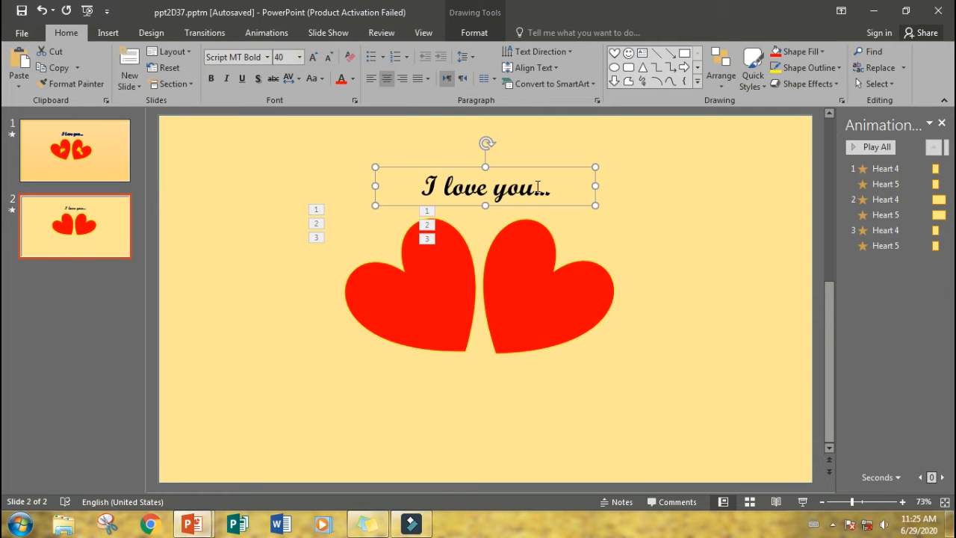
# - Give the "I love you..." text a red fill and a dark blue outline
pyautogui.click(469, 41)
pyautogui.click(582, 51)
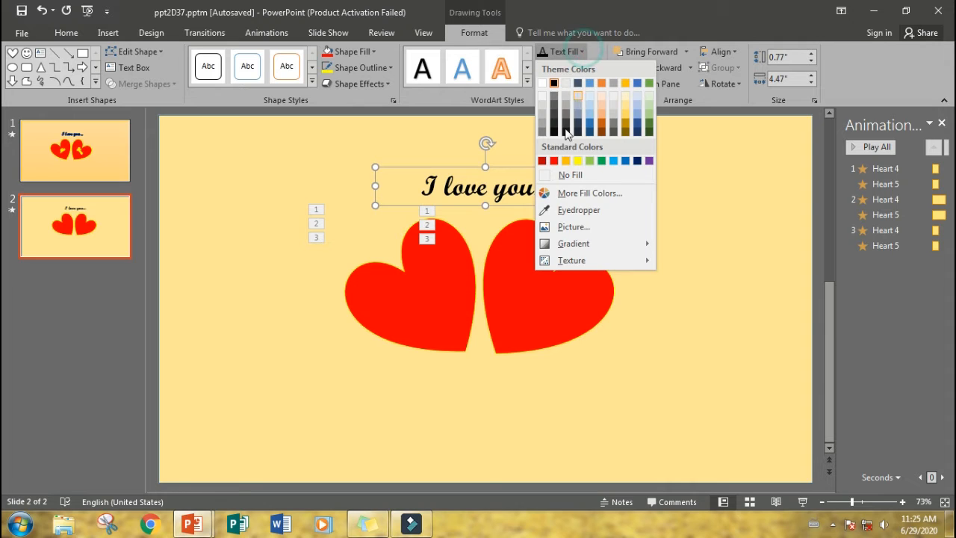
pyautogui.click(554, 161)
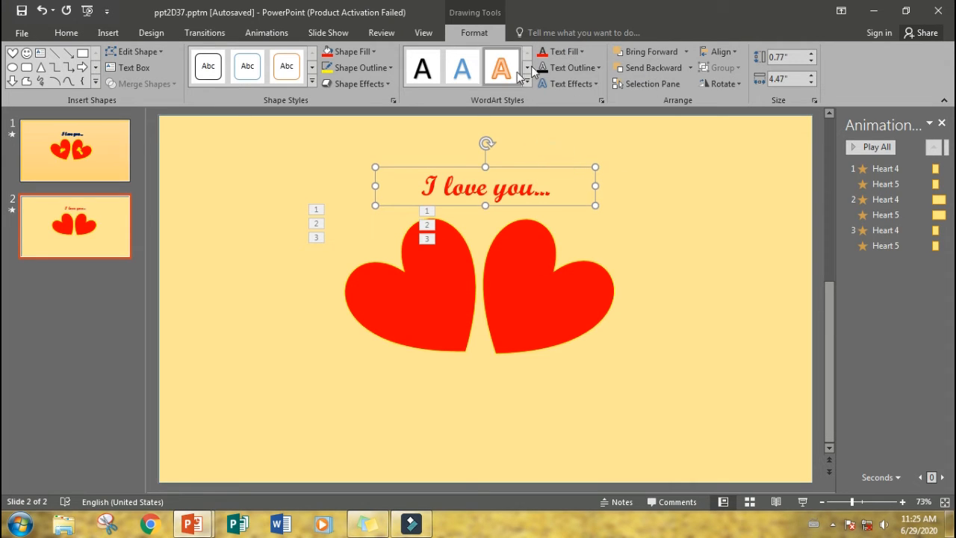
pyautogui.click(598, 67)
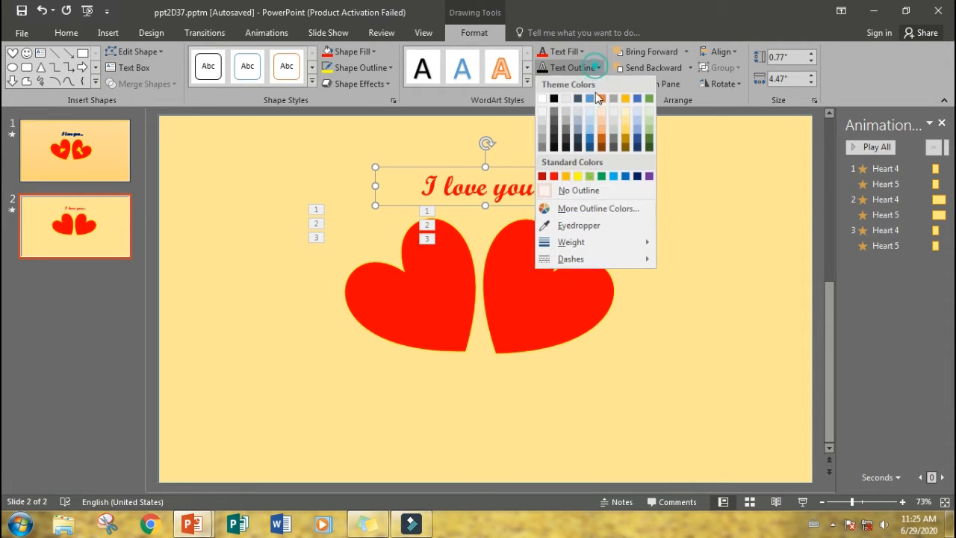
pyautogui.click(638, 176)
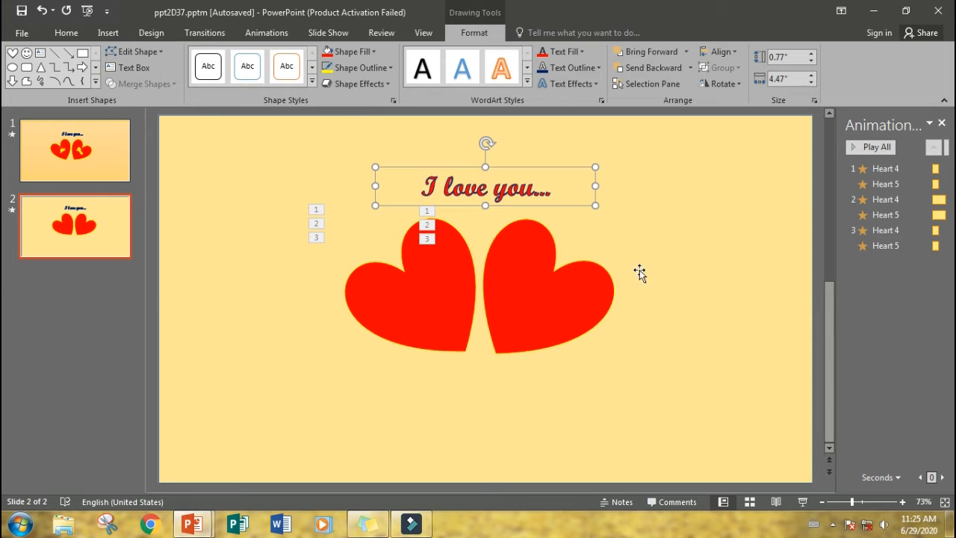
pyautogui.click(671, 258)
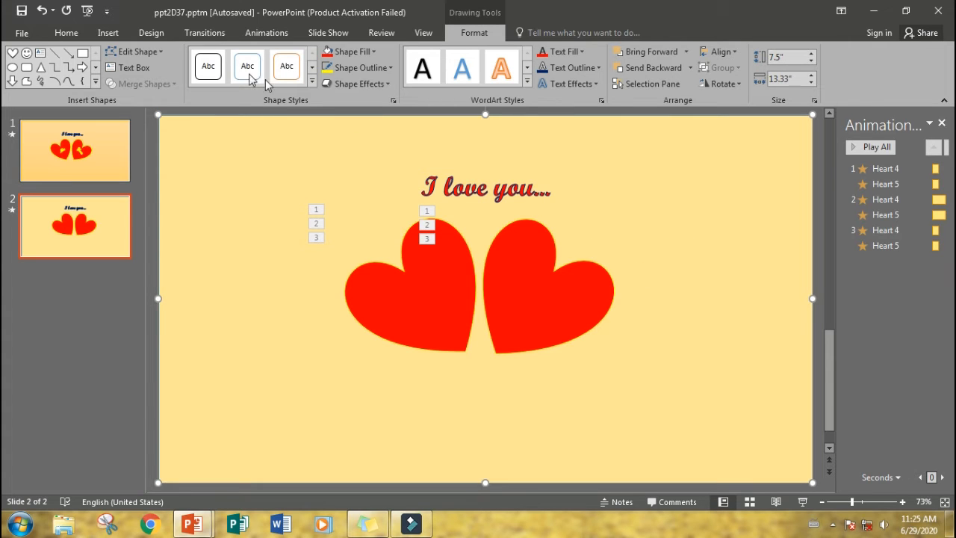
# - Add a text box reading "Me" at font size 28, tilted and centred on the left heart
pyautogui.click(110, 33)
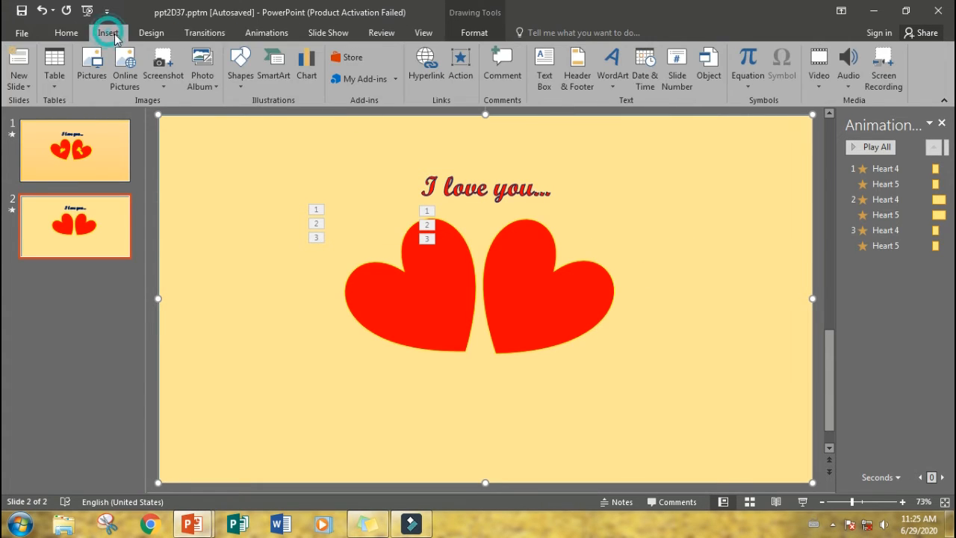
pyautogui.click(544, 67)
pyautogui.write('Me')
pyautogui.moveTo(451, 317); pyautogui.dragTo(423, 298)
pyautogui.click(310, 56)
pyautogui.click(310, 55)
pyautogui.click(310, 55)
pyautogui.moveTo(404, 259); pyautogui.dragTo(436, 275)
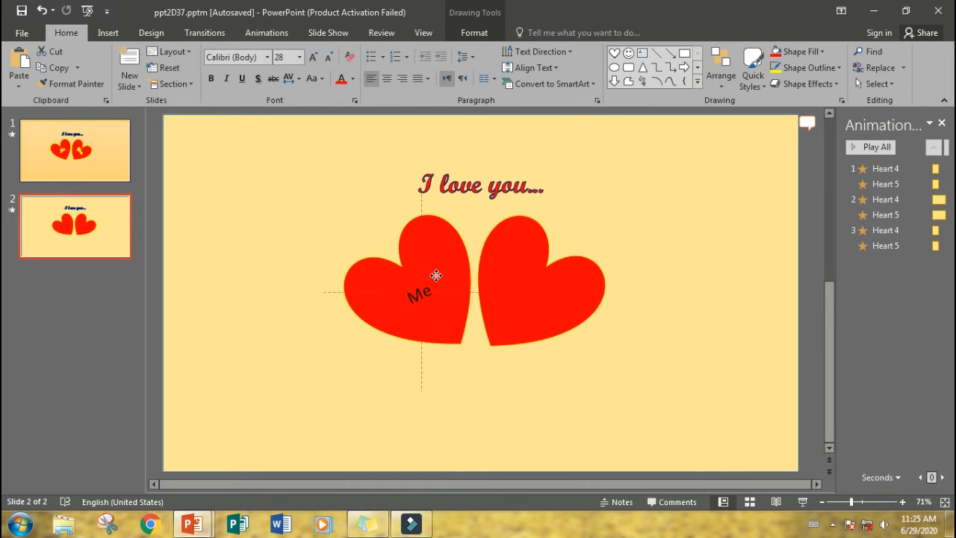
# - Set the "Me" text to Script MT Bold at font size 40
pyautogui.click(267, 57)
pyautogui.click(294, 141)
pyautogui.click(313, 57)
pyautogui.click(313, 57)
pyautogui.click(313, 57)
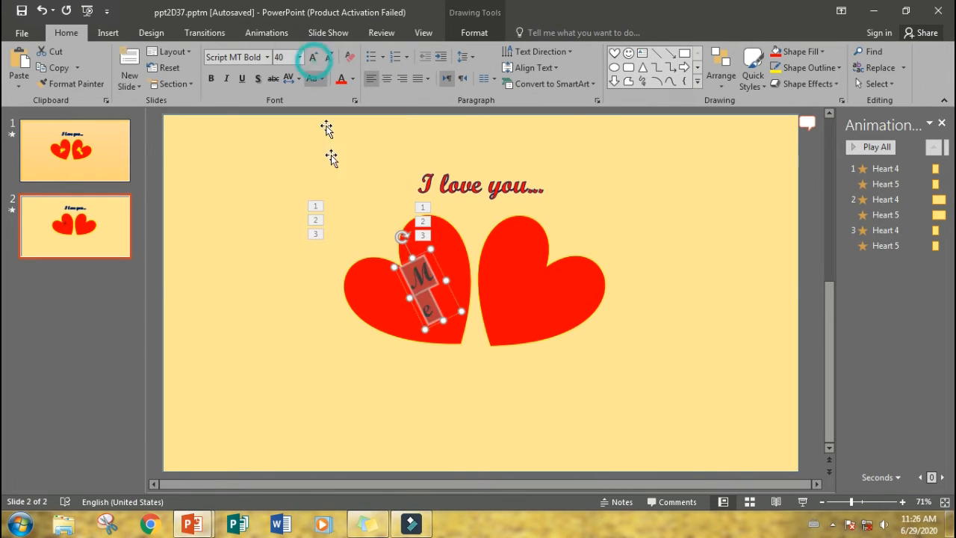
# - Give the "Me" text a black fill and a yellow outline
pyautogui.click(474, 33)
pyautogui.click(570, 51)
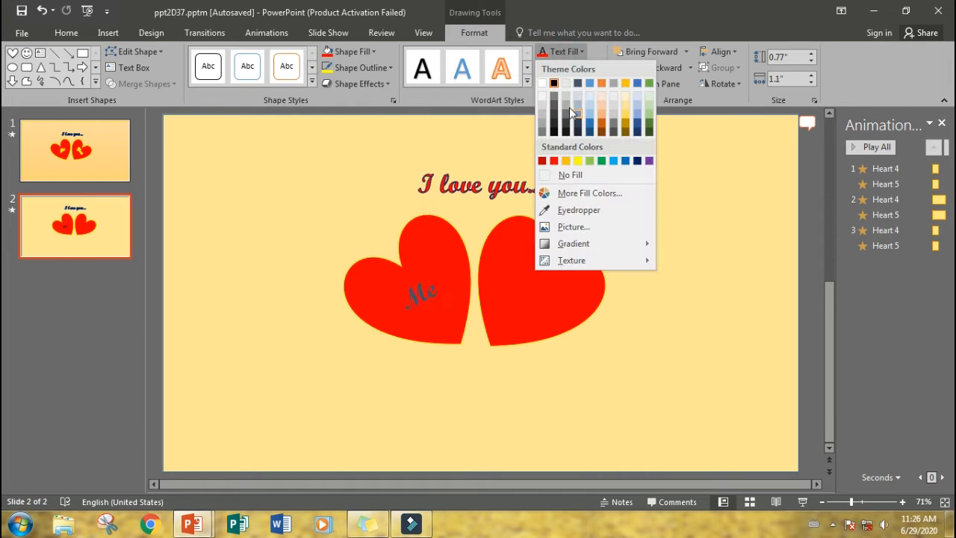
pyautogui.click(556, 83)
pyautogui.click(574, 68)
pyautogui.click(579, 178)
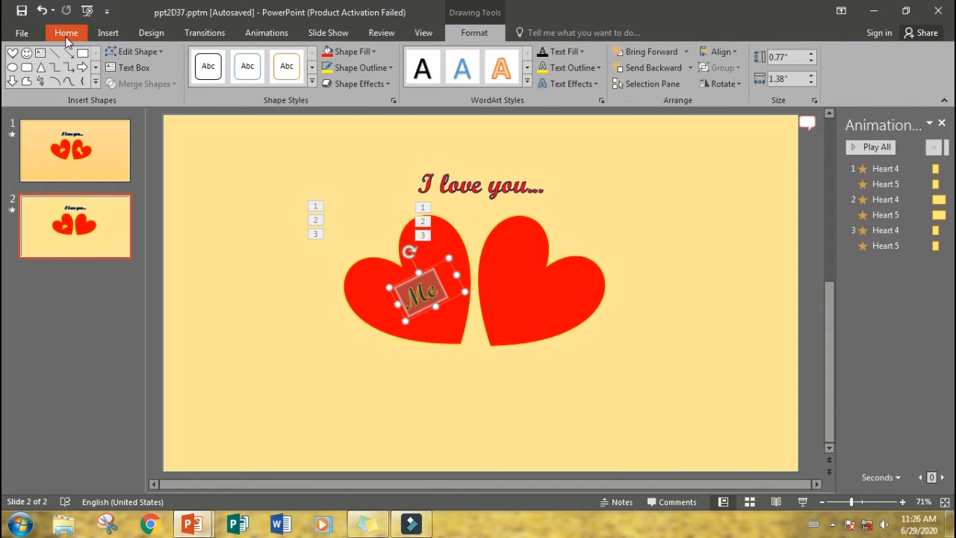
# - Enlarge the "Me" text to font size 54
pyautogui.click(67, 35)
pyautogui.click(314, 59)
pyautogui.click(313, 58)
pyautogui.click(314, 59)
# - Copy the "Me" text box onto the right heart, tilted the opposite way, and replace its text with "You"
pyautogui.click(423, 320)
pyautogui.hotkey('ctrl', 'c')
pyautogui.hotkey('ctrl', 'v')
pyautogui.moveTo(434, 273); pyautogui.dragTo(519, 264)
pyautogui.moveTo(495, 250); pyautogui.dragTo(530, 265)
pyautogui.doubleClick(547, 303)
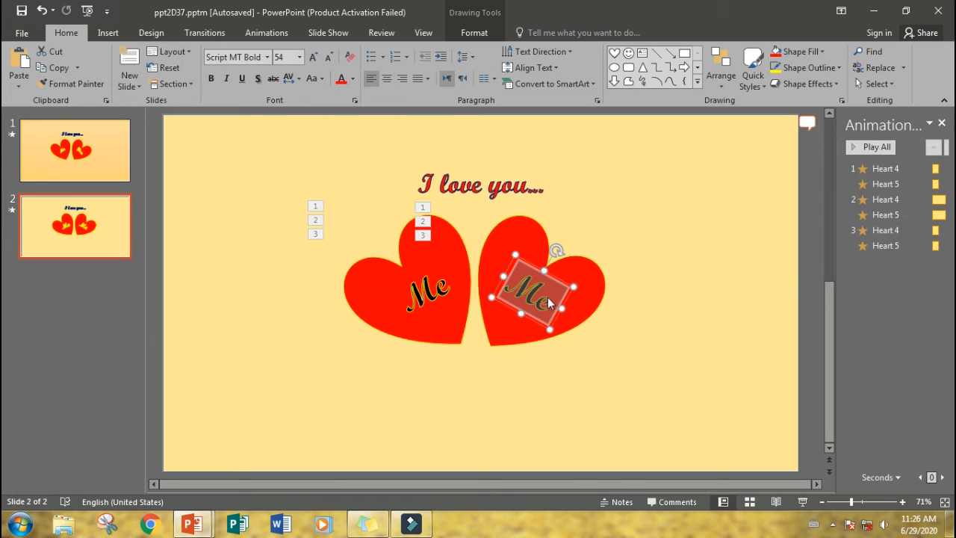
pyautogui.write('You')
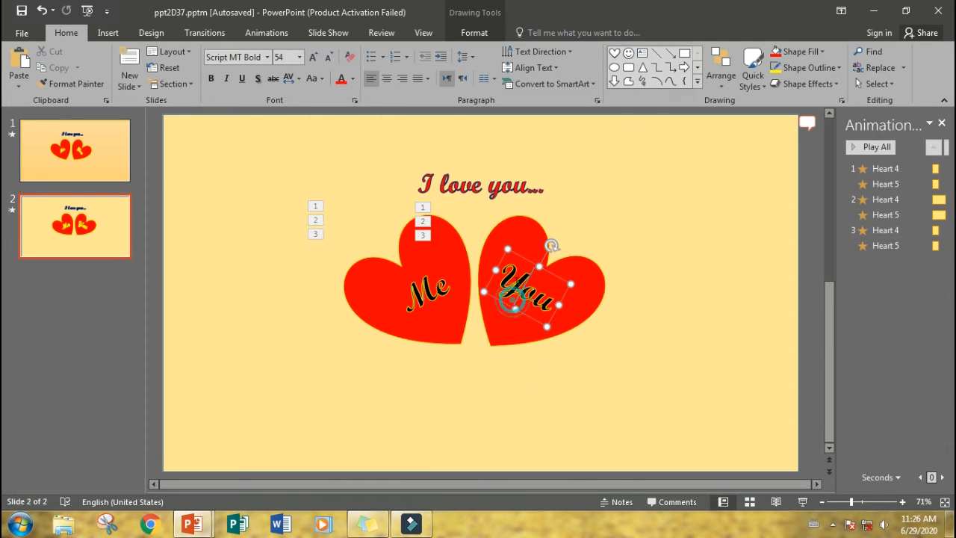
# - Select the "Me" and "You" texts together and apply an animation effect to both
pyautogui.keyDown('shift'); pyautogui.click(430, 292); pyautogui.keyUp('shift')
pyautogui.click(267, 32)
pyautogui.click(585, 71)
pyautogui.click(695, 260)
pyautogui.click(665, 260)
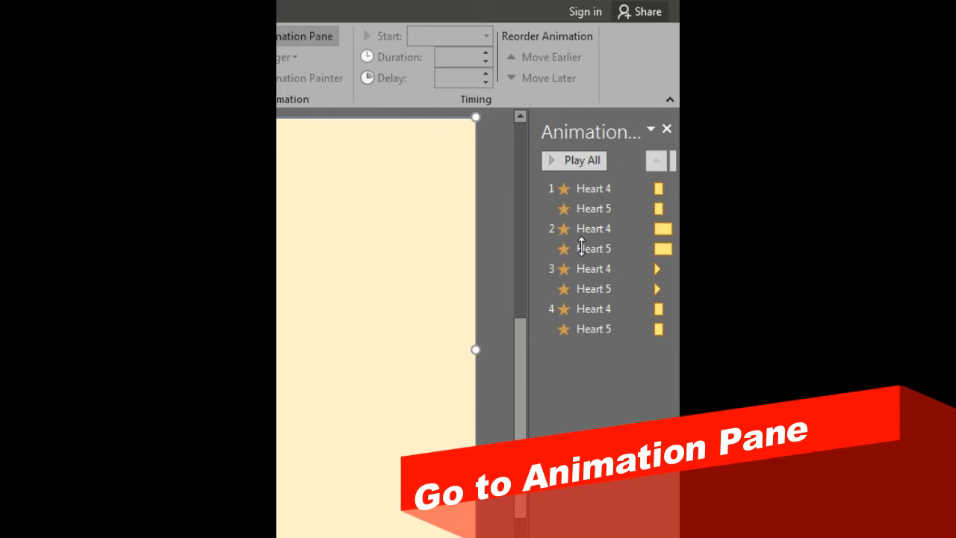
# - Set all animations on the slide to start With Previous with a duration of 2 seconds (Medium)
pyautogui.click(581, 248)
pyautogui.click(577, 188)
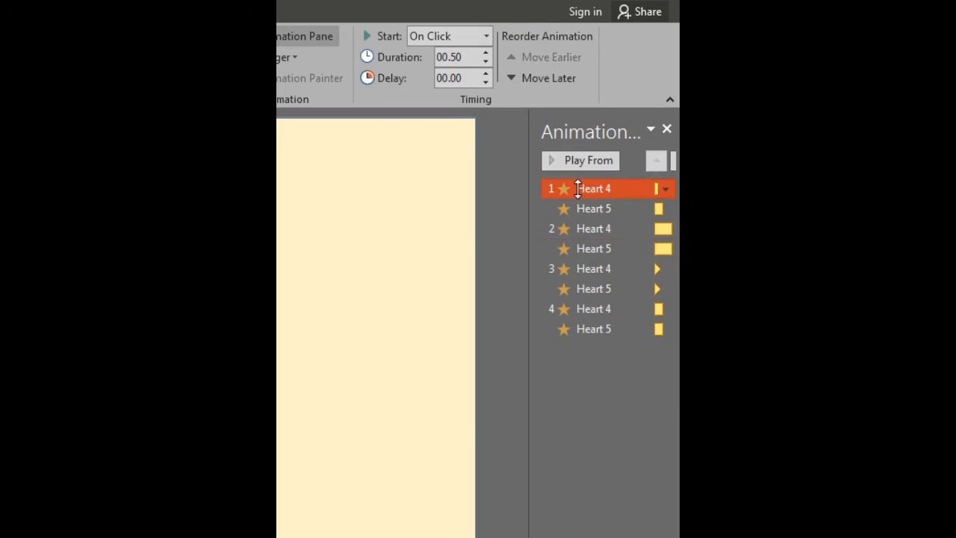
pyautogui.hotkey('ctrl', 'a')
pyautogui.rightClick(590, 209)
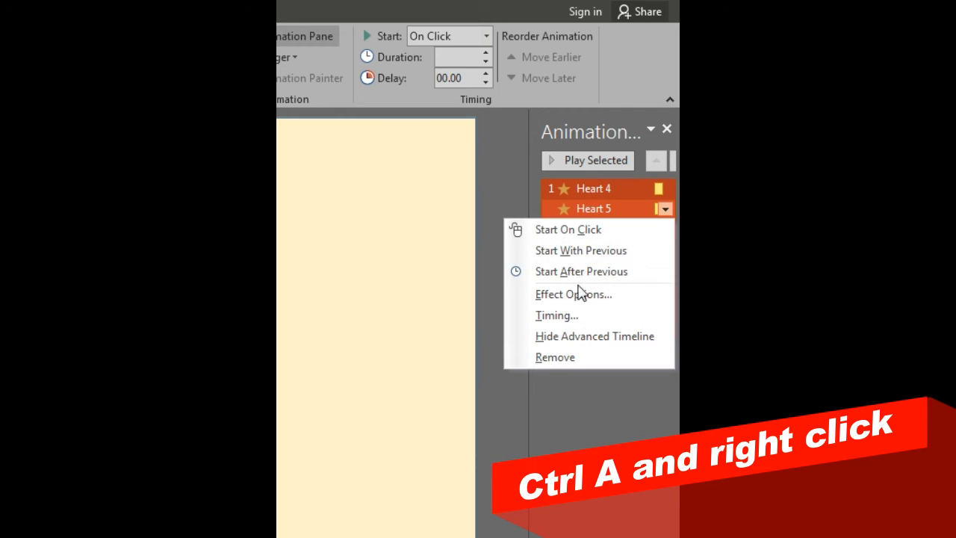
pyautogui.click(577, 315)
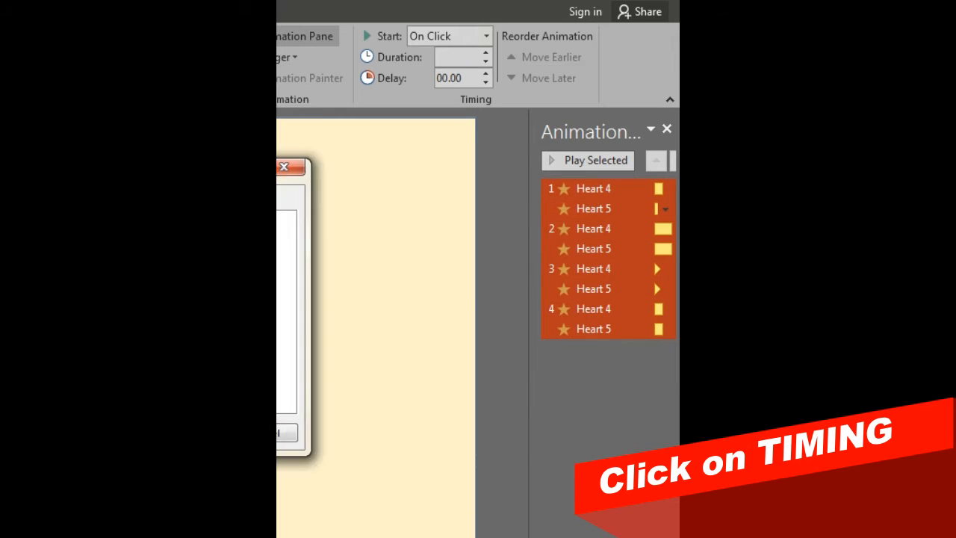
pyautogui.moveTo(461, 149); pyautogui.dragTo(524, 148)
pyautogui.click(496, 212)
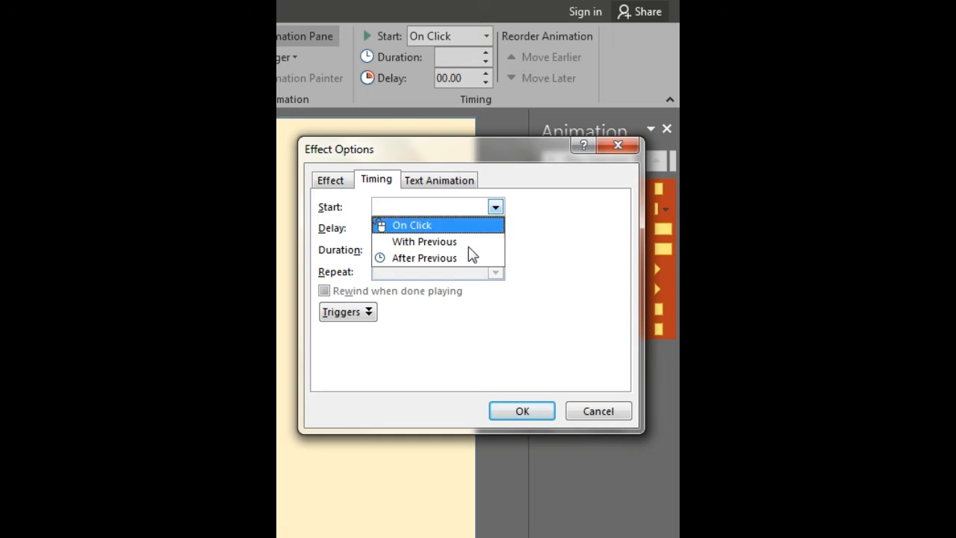
pyautogui.click(430, 242)
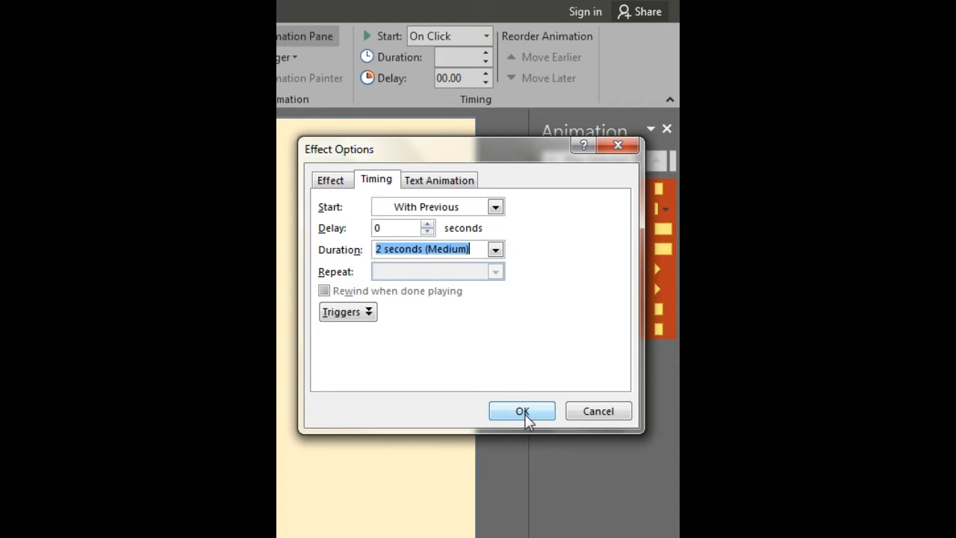
pyautogui.click(521, 410)
# - Set the first Heart 4 animation to repeat Until End of Slide and stop its preview
pyautogui.click(616, 191)
pyautogui.rightClick(616, 192)
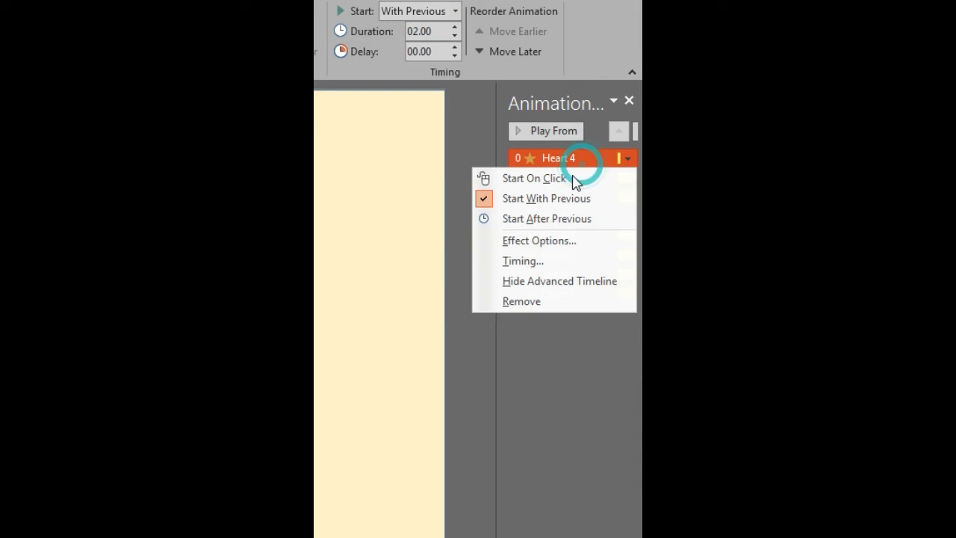
pyautogui.click(550, 261)
pyautogui.click(455, 239)
pyautogui.click(462, 238)
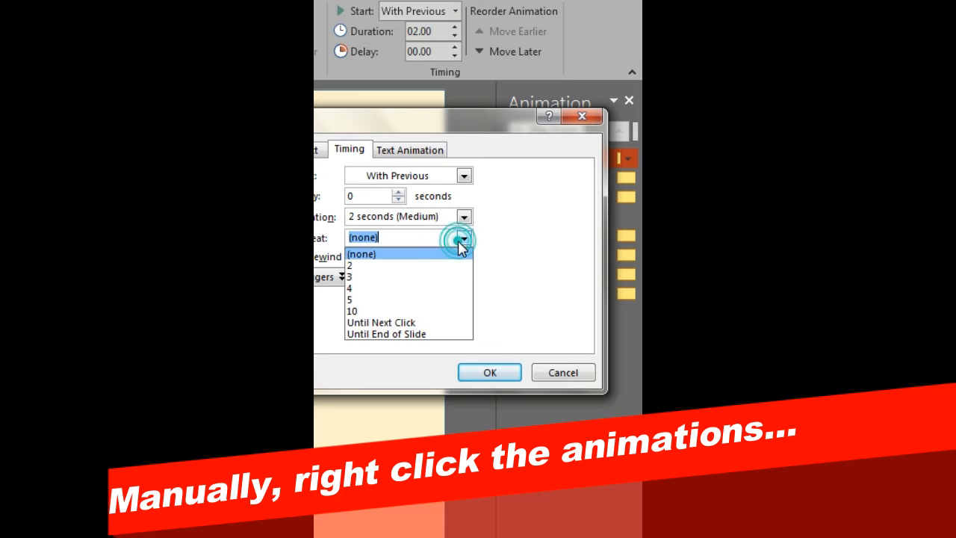
pyautogui.click(401, 338)
pyautogui.click(491, 375)
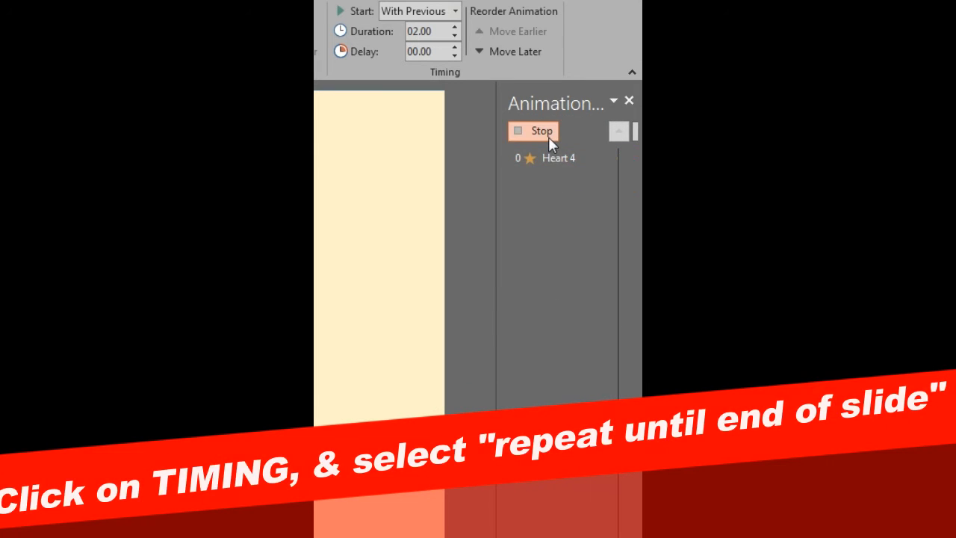
pyautogui.click(549, 134)
# - Set the first Heart 5 animation to repeat Until End of Slide
pyautogui.click(569, 180)
pyautogui.rightClick(569, 185)
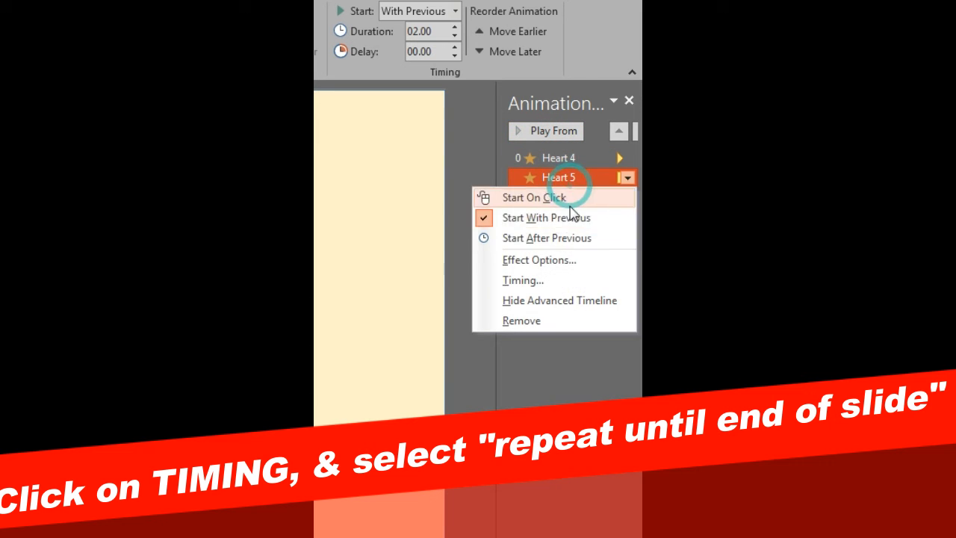
pyautogui.click(544, 275)
pyautogui.click(464, 238)
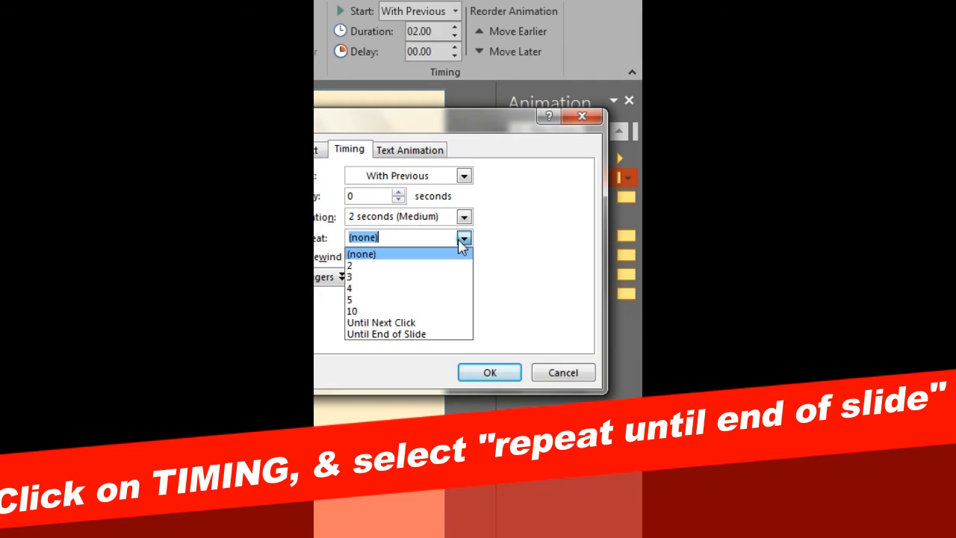
pyautogui.click(384, 334)
pyautogui.click(490, 372)
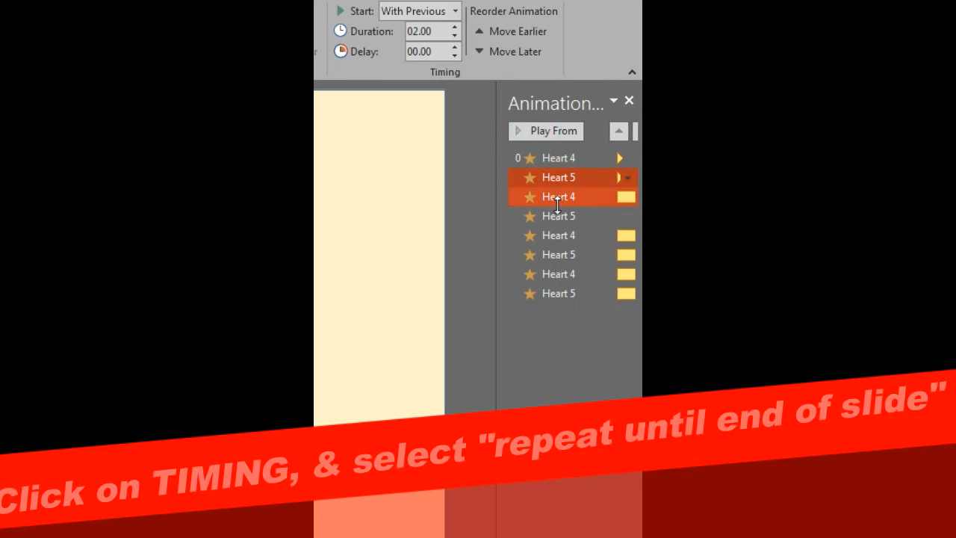
# - Set the remaining Heart 4 and Heart 5 animations to repeat Until End of Slide
pyautogui.click(627, 196)
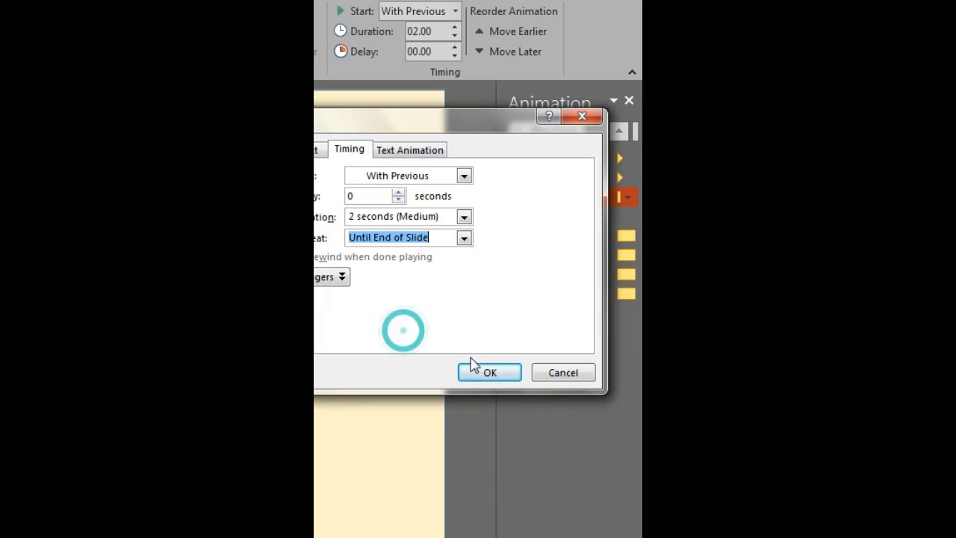
pyautogui.click(478, 367)
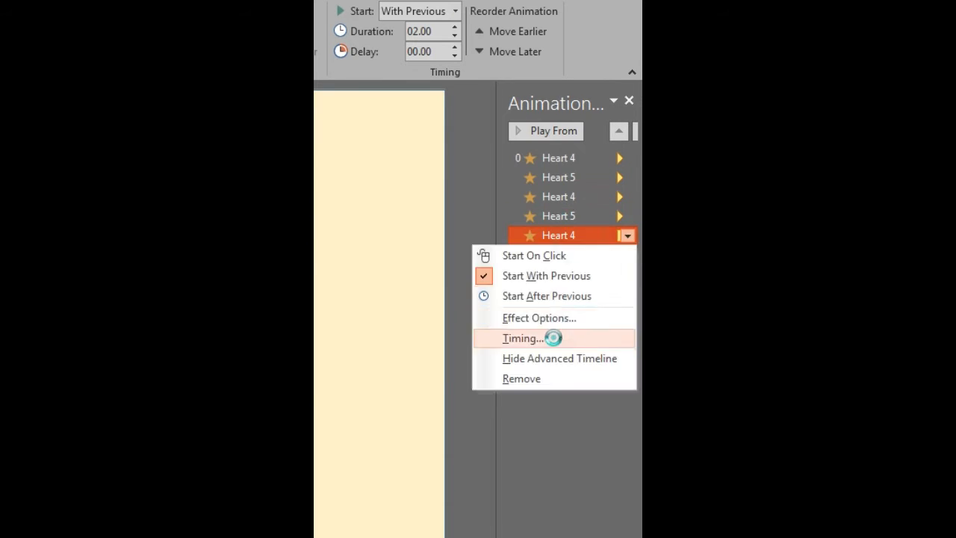
pyautogui.click(551, 337)
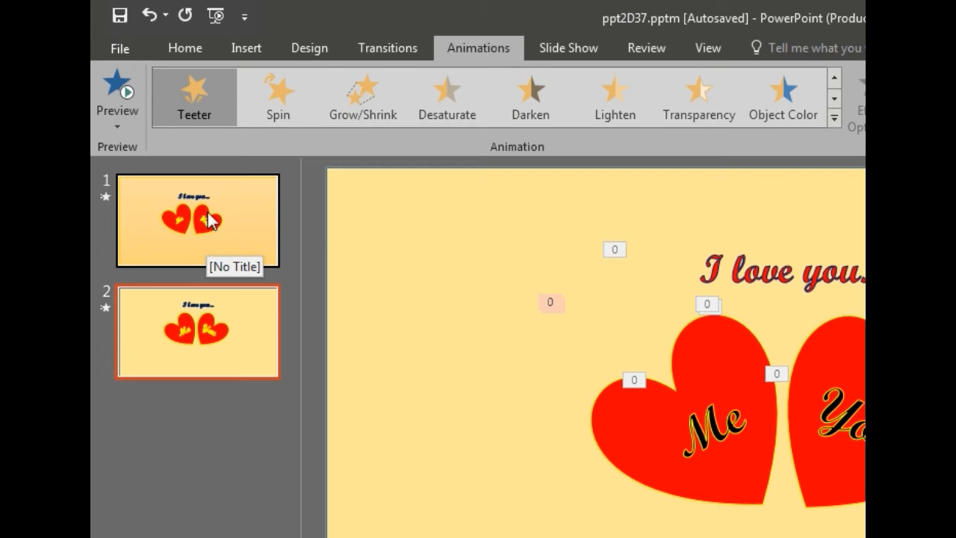
# - Export the presentation as an MPEG-4 video named "Iloveyou" and play the exported video from the desktop
pyautogui.click(120, 47)
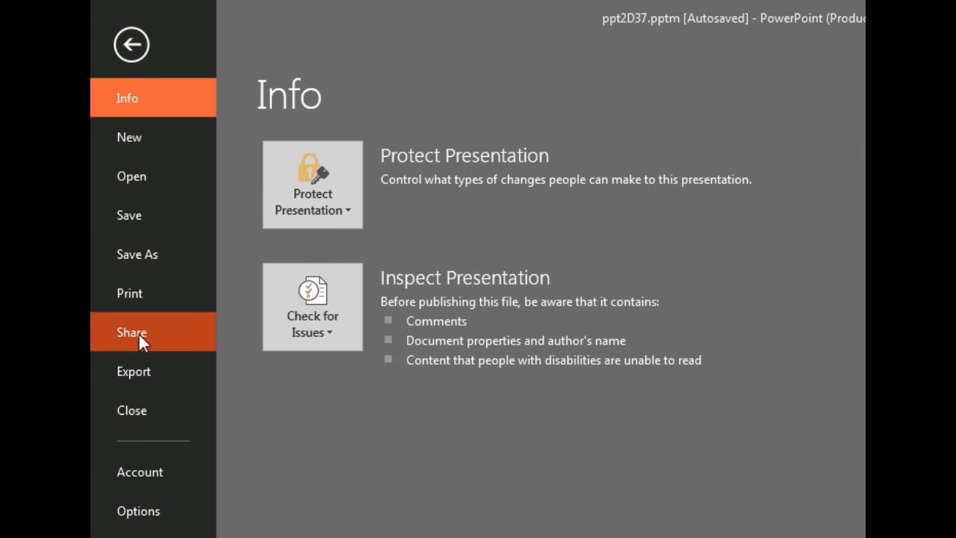
pyautogui.click(136, 366)
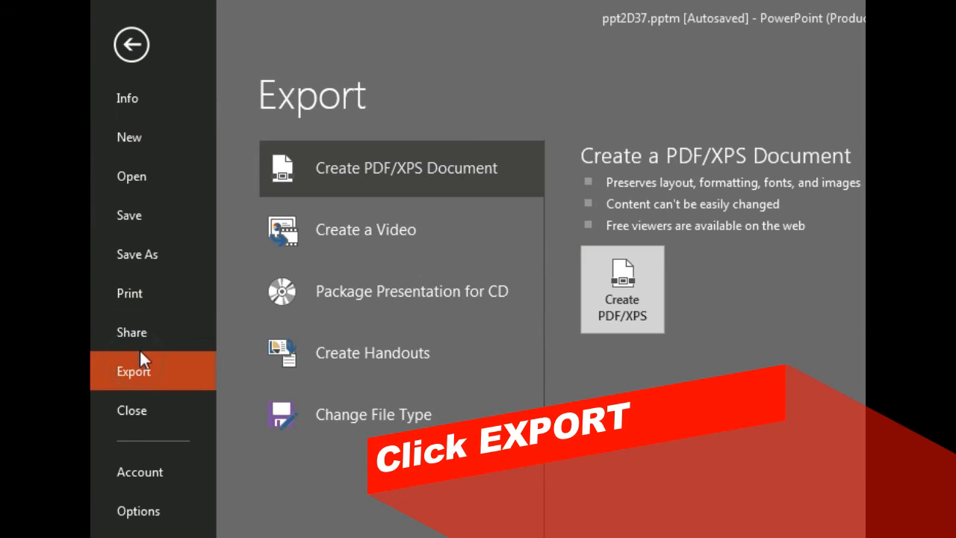
pyautogui.click(407, 241)
pyautogui.click(629, 459)
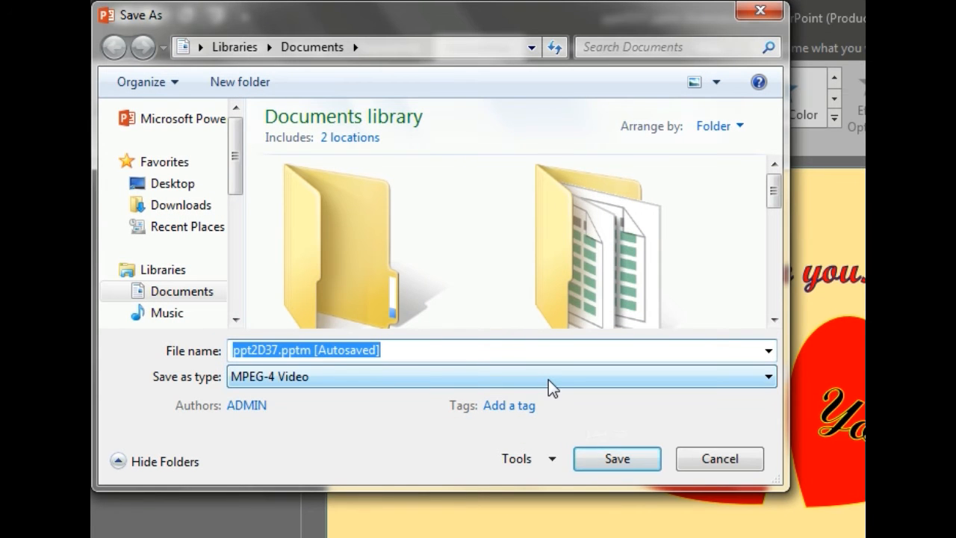
pyautogui.write('I')
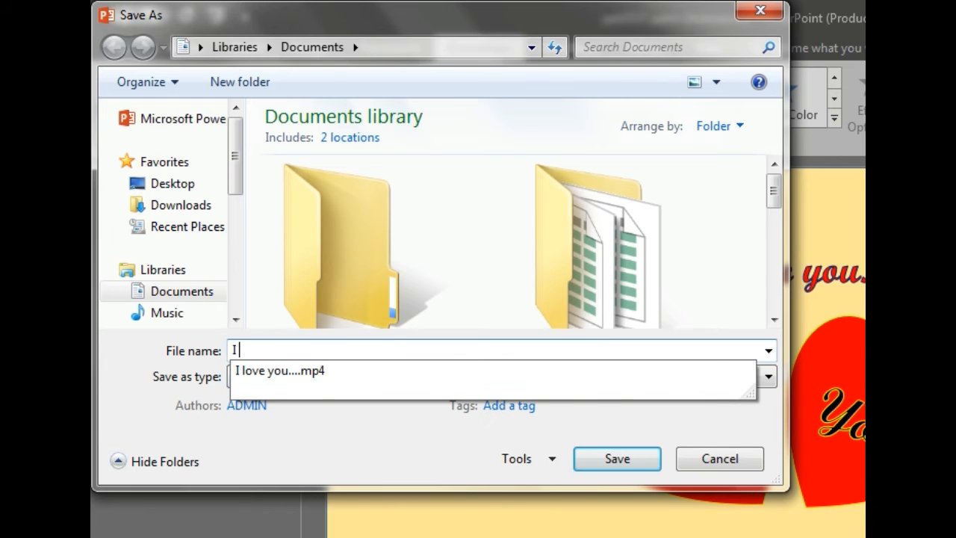
pyautogui.write('loveyou')
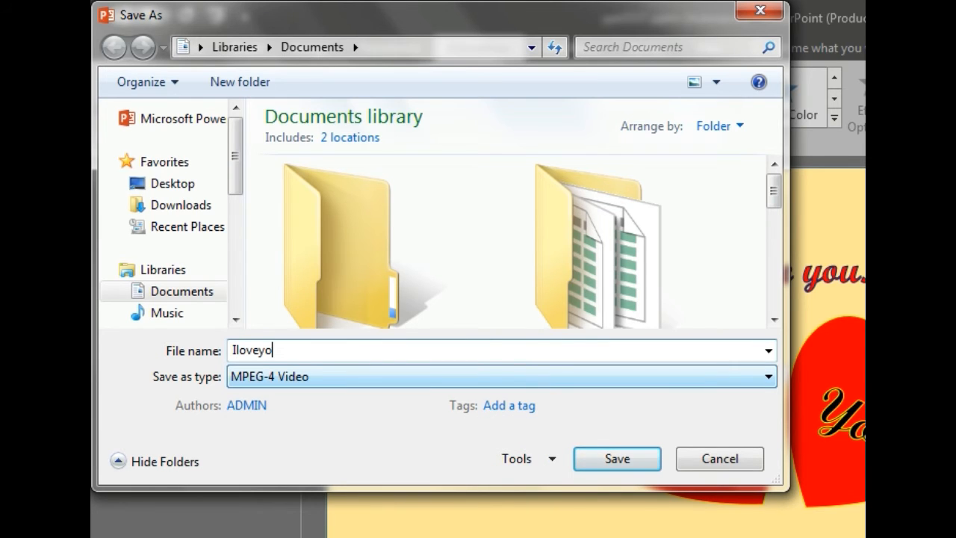
pyautogui.click(629, 457)
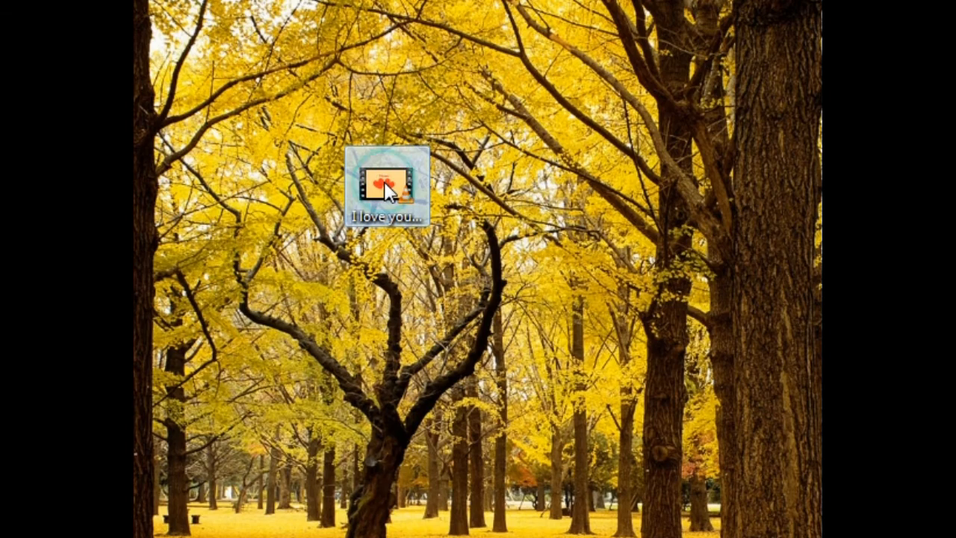
pyautogui.doubleClick(384, 182)
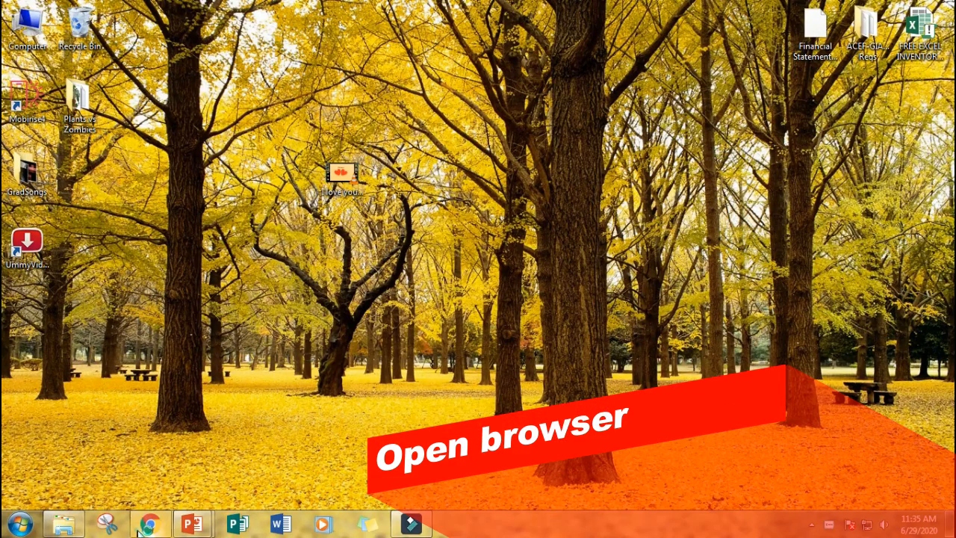
# - Switch to Chrome, go to gifmaker.me and open its Video to GIF converter
pyautogui.click(144, 521)
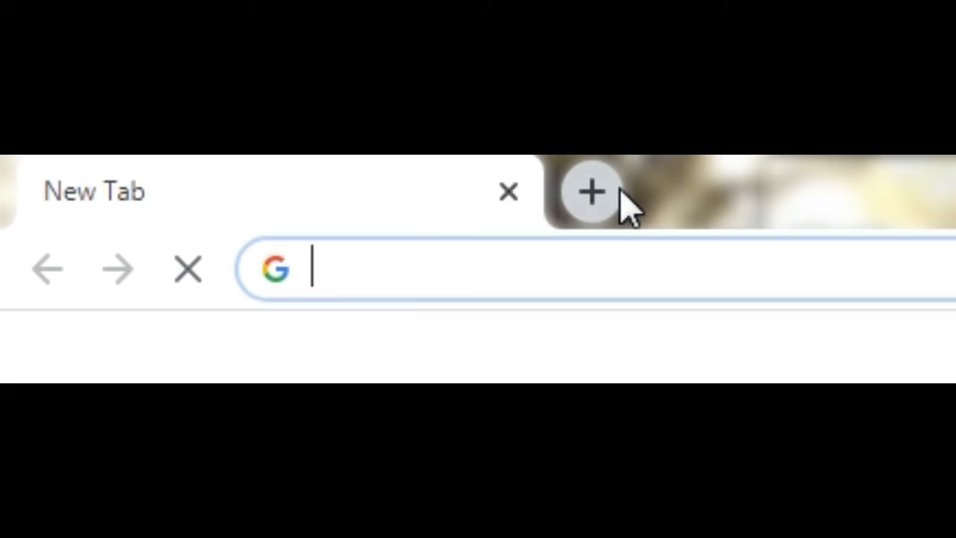
pyautogui.click(417, 283)
pyautogui.write('gifmaker')
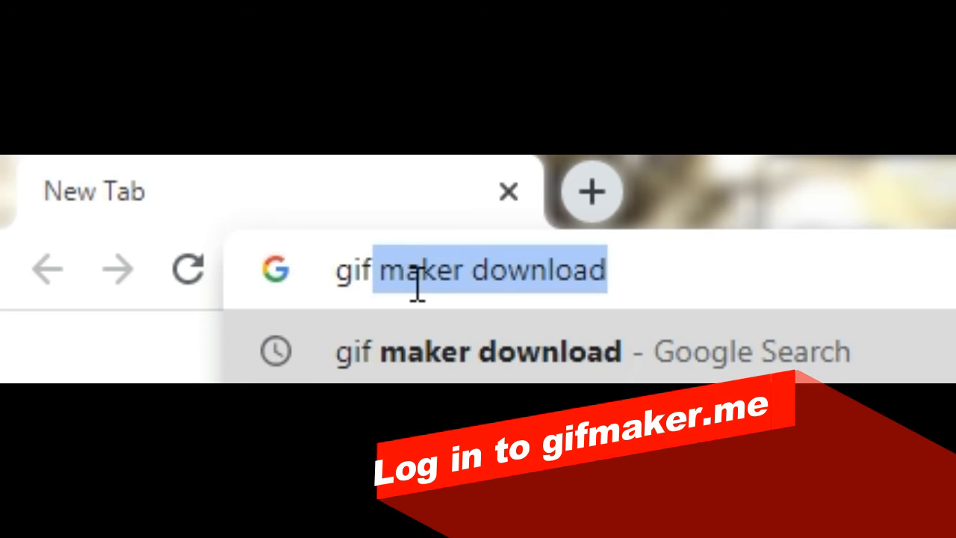
pyautogui.write('.me')
pyautogui.press('Return')
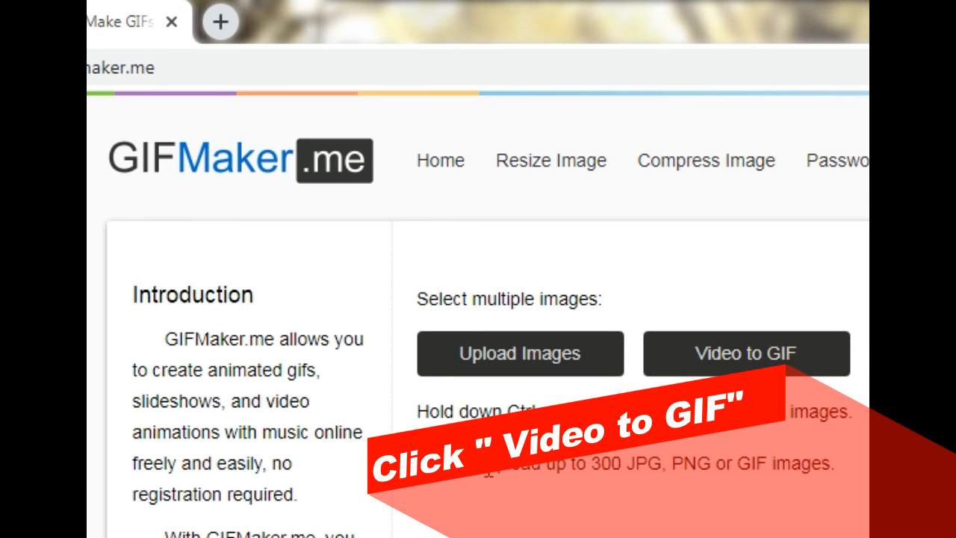
pyautogui.click(681, 364)
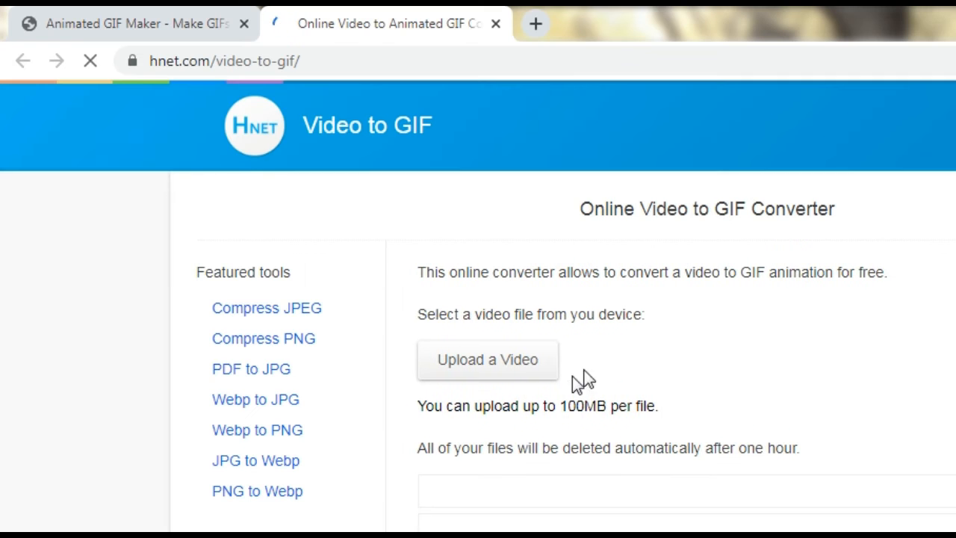
# - Upload the exported "I love you..." video from the desktop to the online GIF converter
pyautogui.click(504, 371)
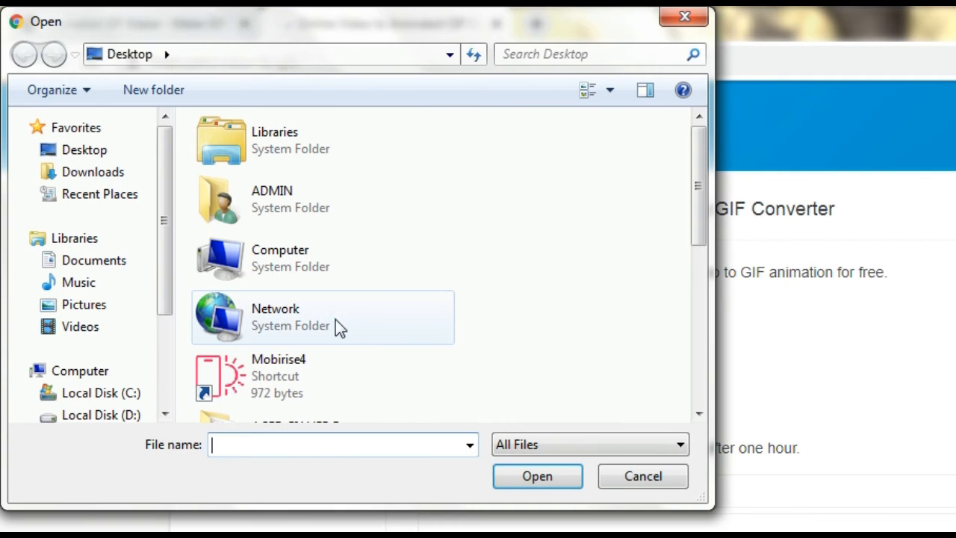
pyautogui.click(336, 326)
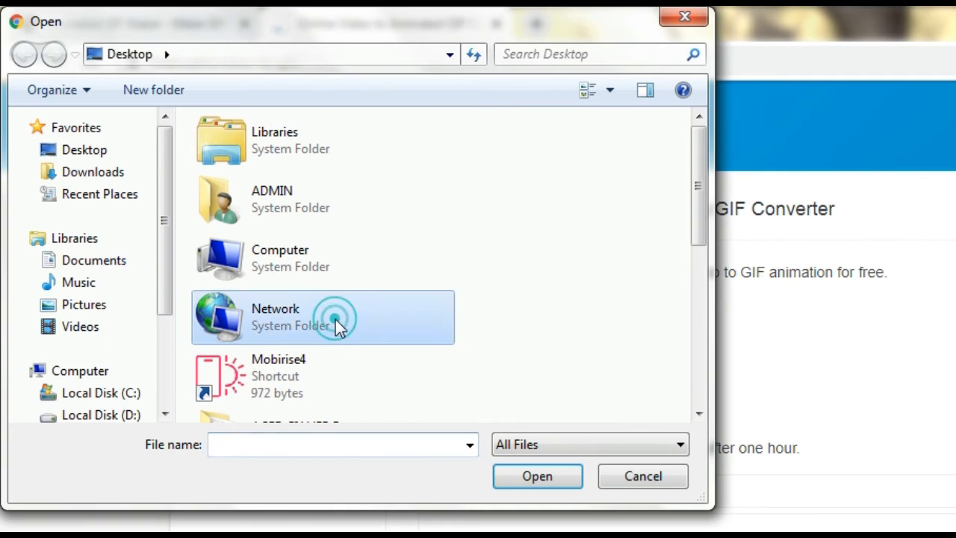
pyautogui.scroll(-5, 331, 327)
pyautogui.click(298, 328)
pyautogui.click(528, 476)
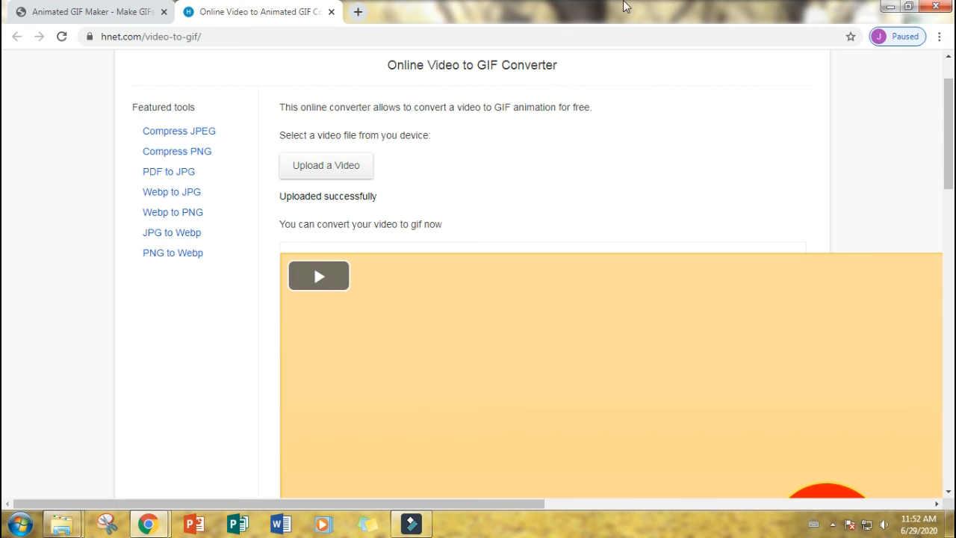
# - Convert the uploaded video to GIF with the default settings and download the result
pyautogui.scroll(-3, 590, 369)
pyautogui.scroll(-5, 599, 354)
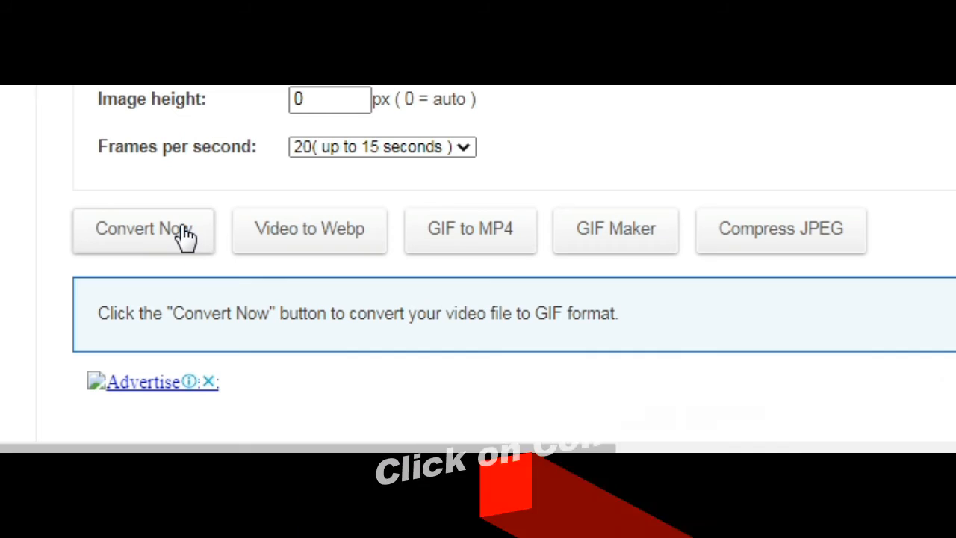
pyautogui.click(344, 436)
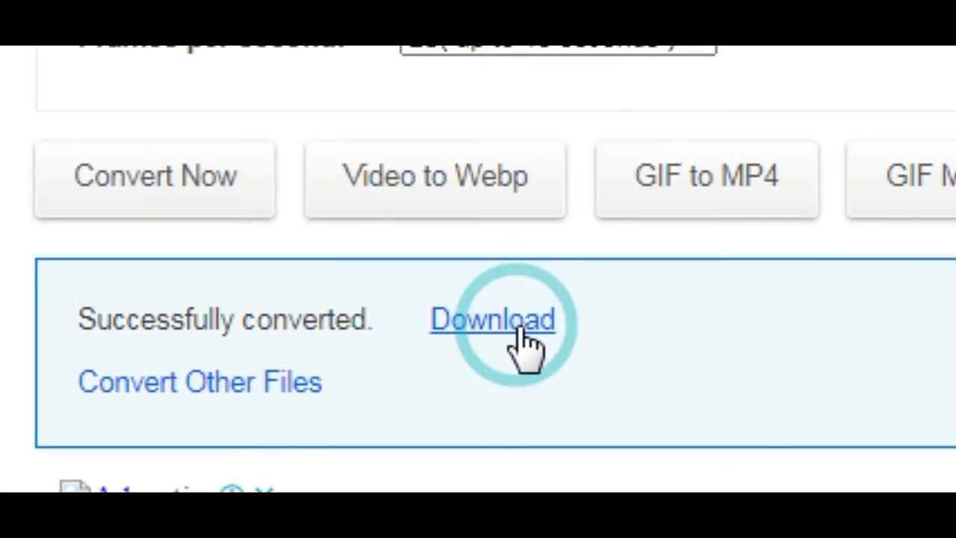
pyautogui.click(521, 330)
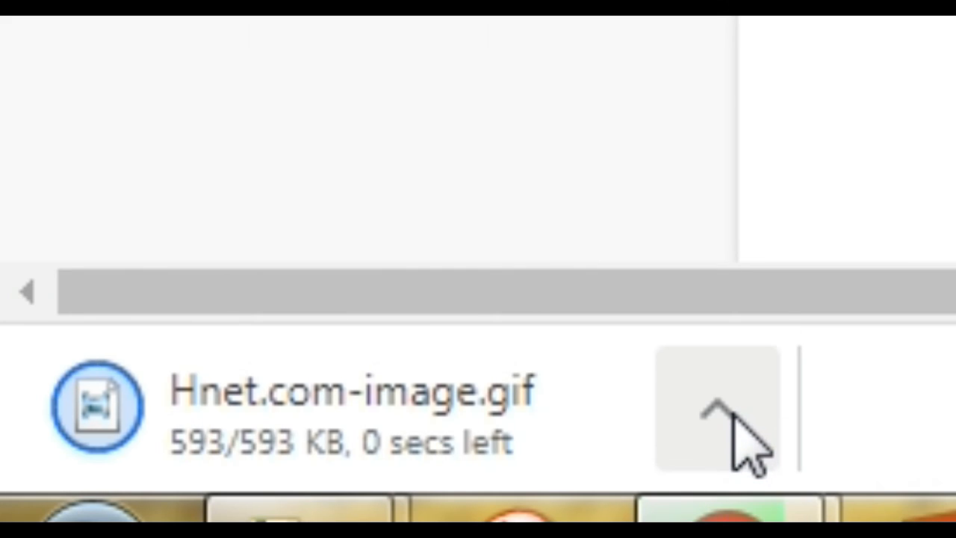
# - Show the downloaded Hnet.com-image GIF in its folder and open it with a viewer program
pyautogui.click(731, 415)
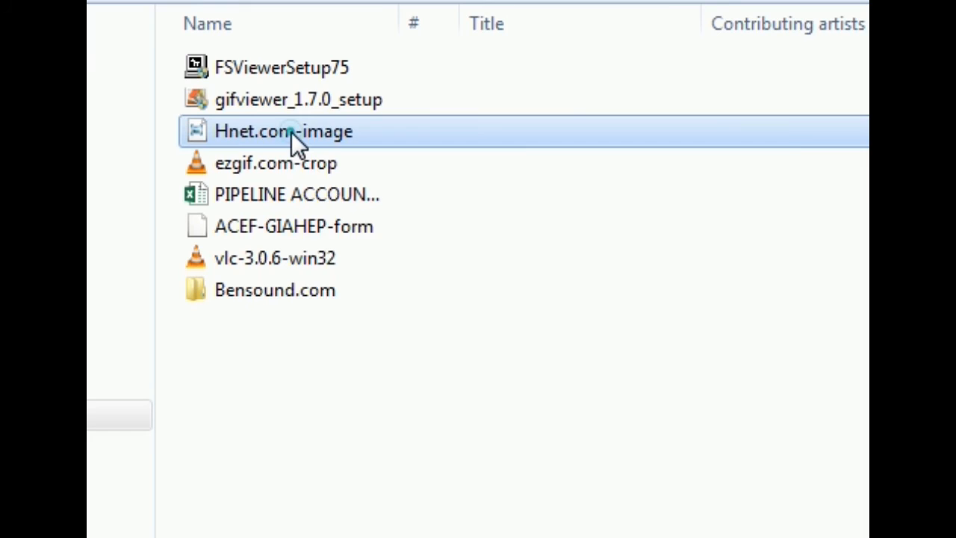
pyautogui.rightClick(292, 134)
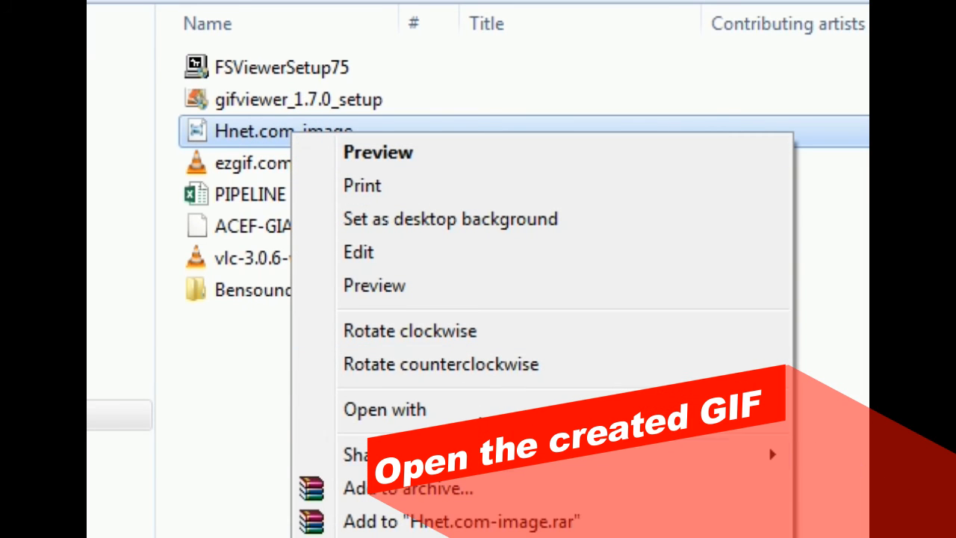
pyautogui.click(478, 406)
pyautogui.click(843, 415)
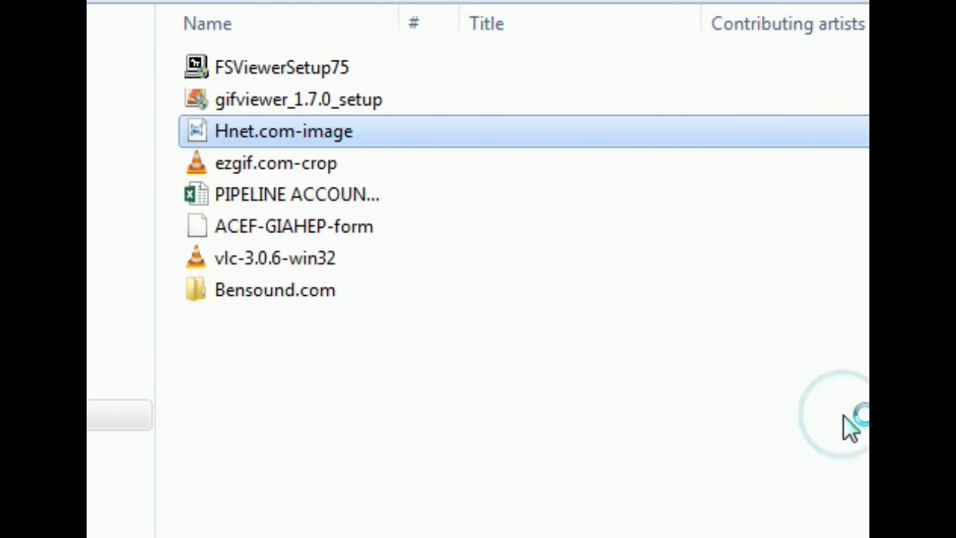